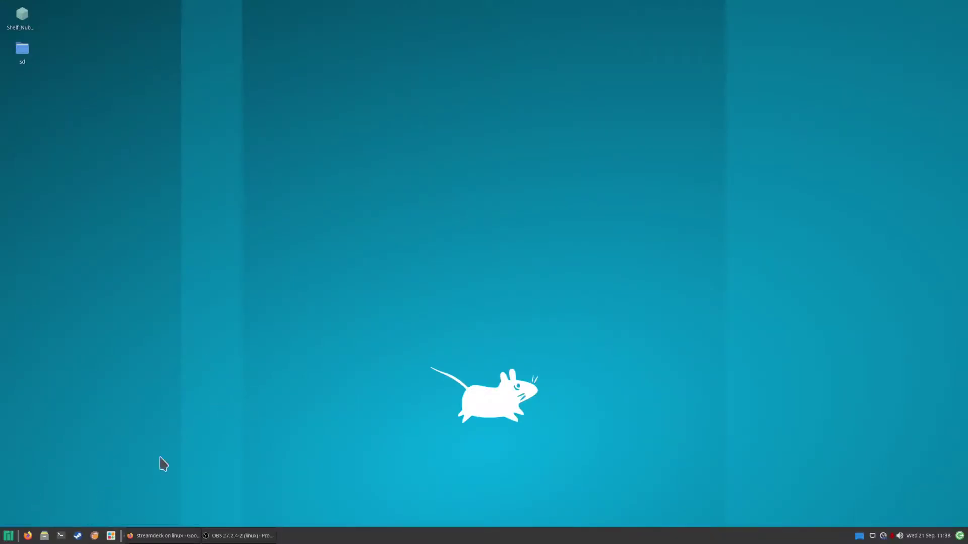
- Search Add/Remove Software for 'streamdeck' and pick the streamdeck-ui suggestion
click(110, 536)
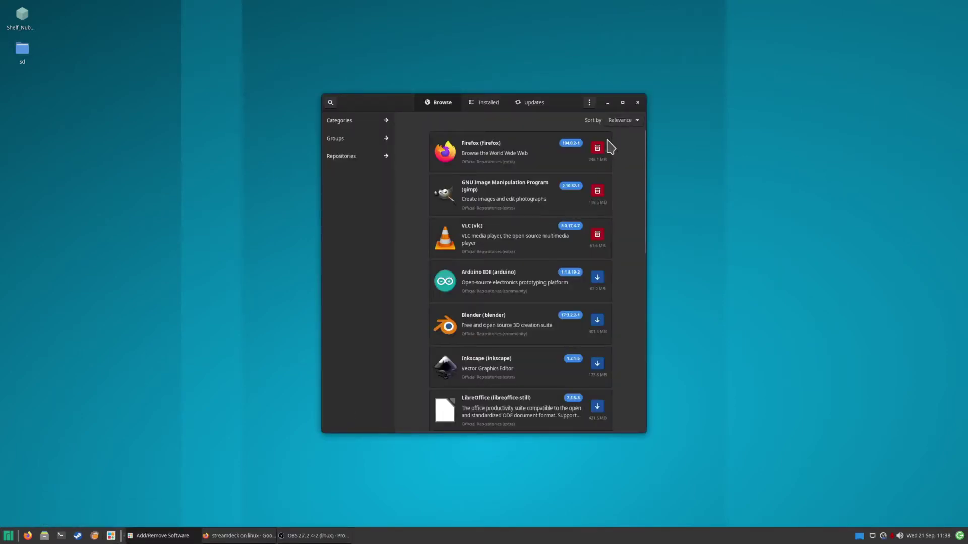
click(330, 102)
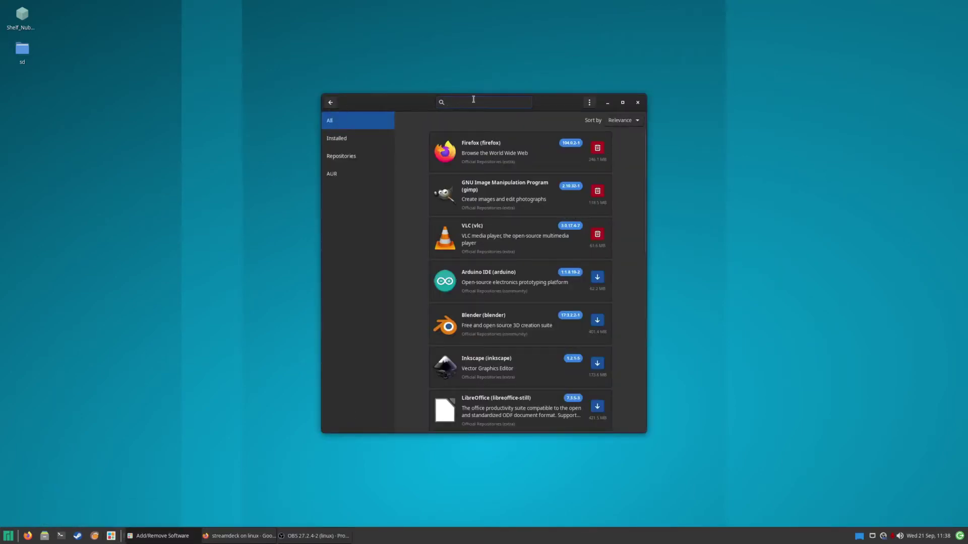
text(stream)
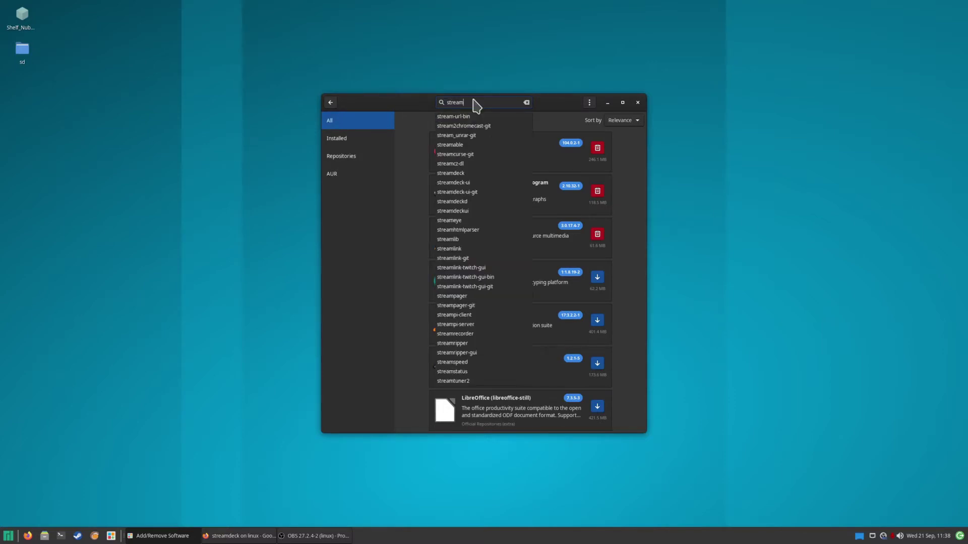
text(dec)
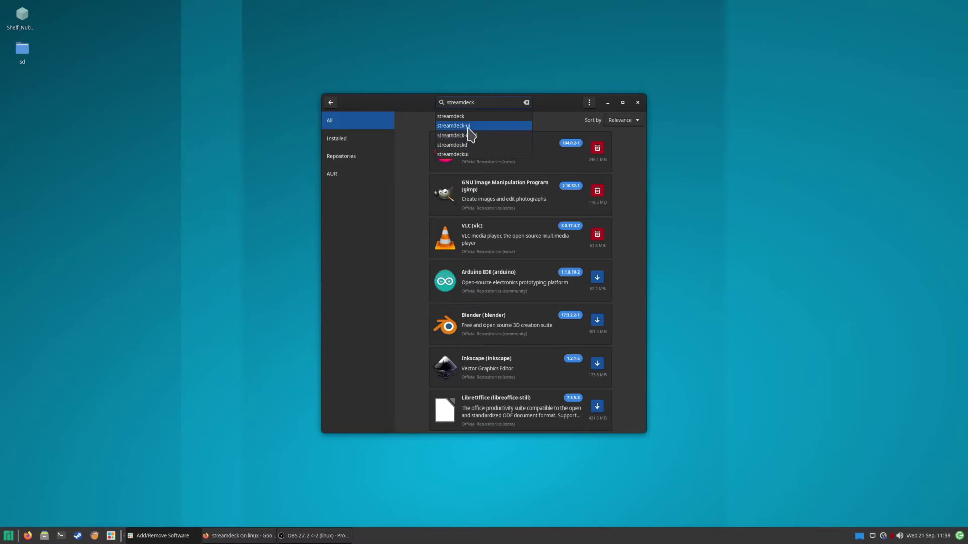
text(k)
click(468, 126)
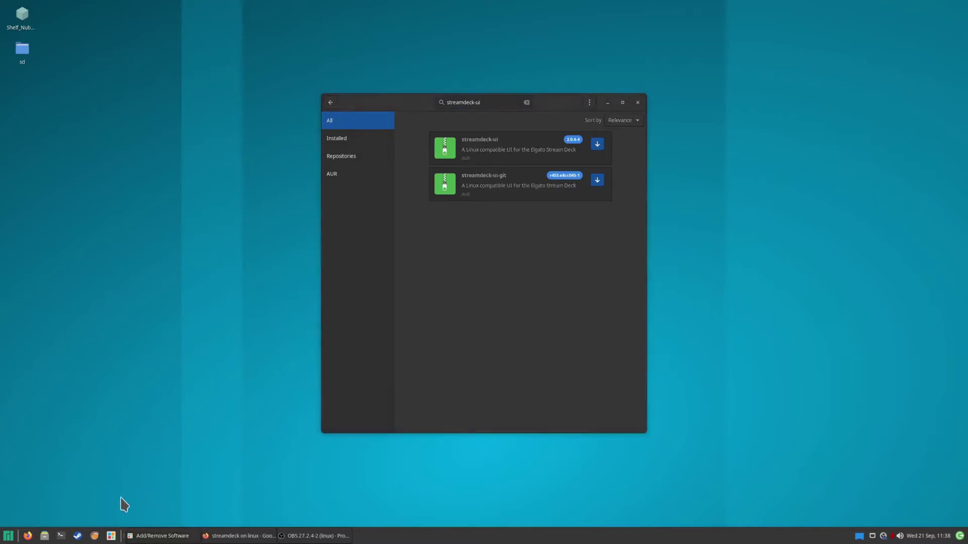
- Run pacman -S streamdeck-ui in a terminal, then retry it as root with sudo !!
click(61, 536)
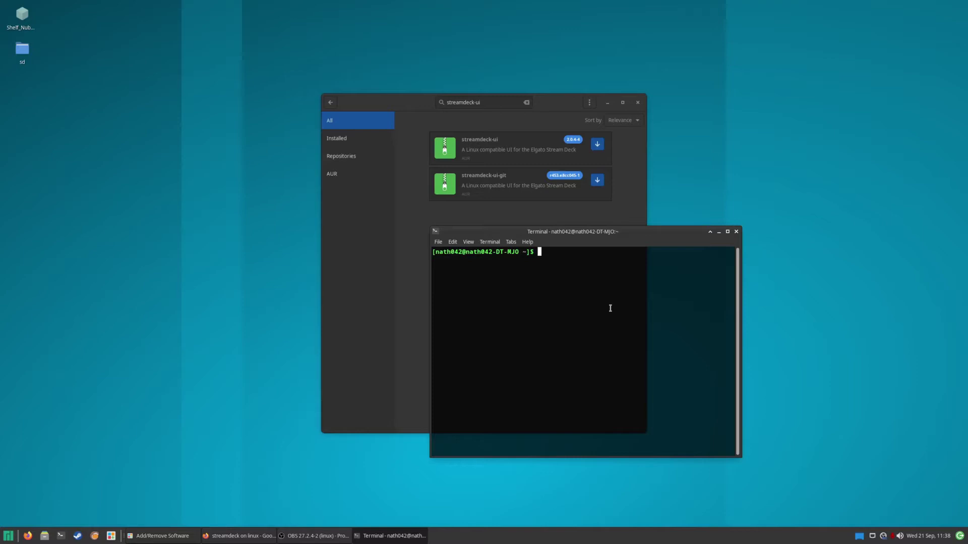
text(pacman -S streamdeck-ui)
key(Return)
text(sudo !!)
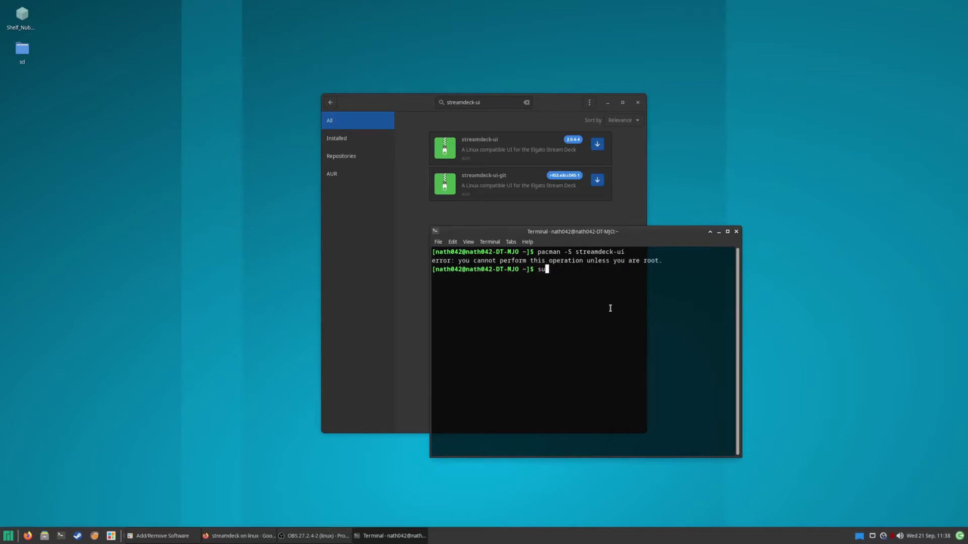
key(Return)
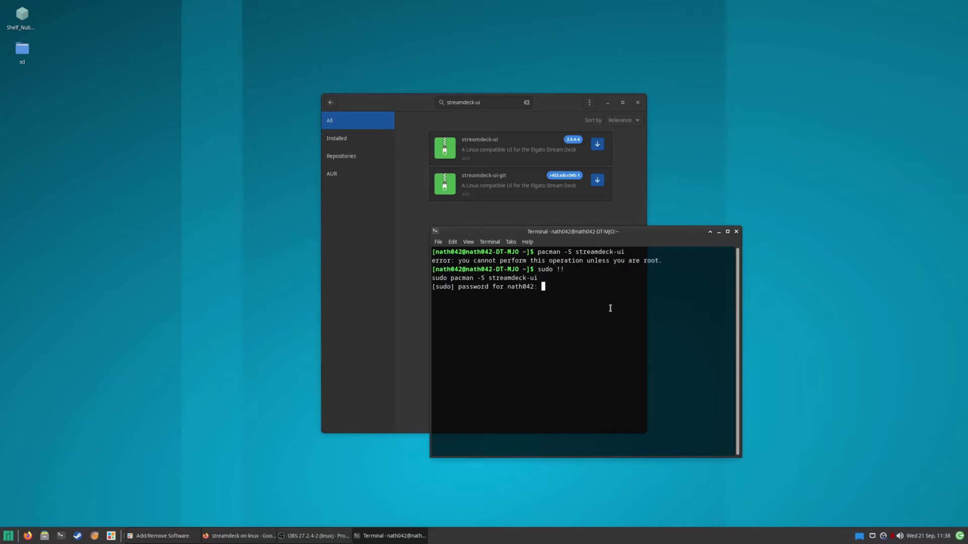
key(Return)
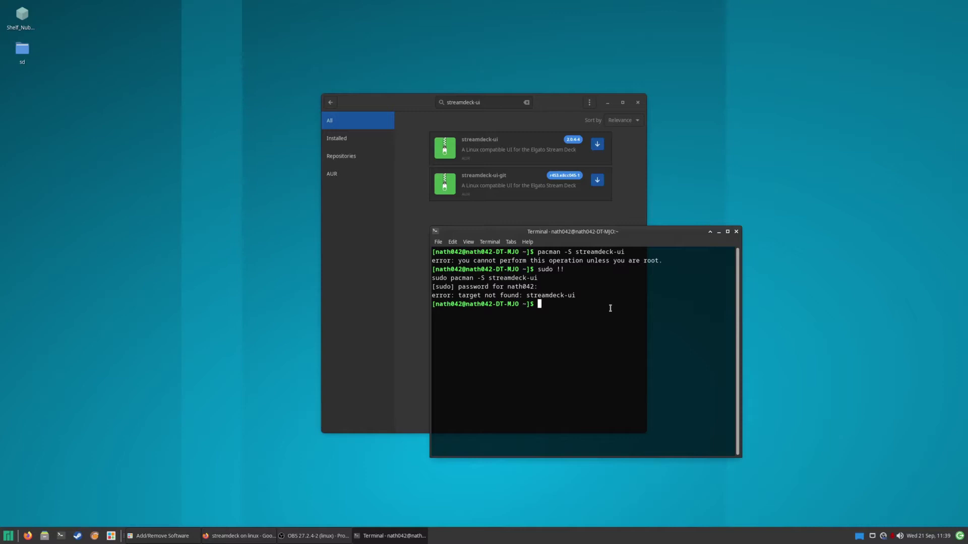
- Install streamdeck-ui with yay -S, accepting the default prompts and confirming with y
text(yay -S streamdeck-ui)
key(Return)
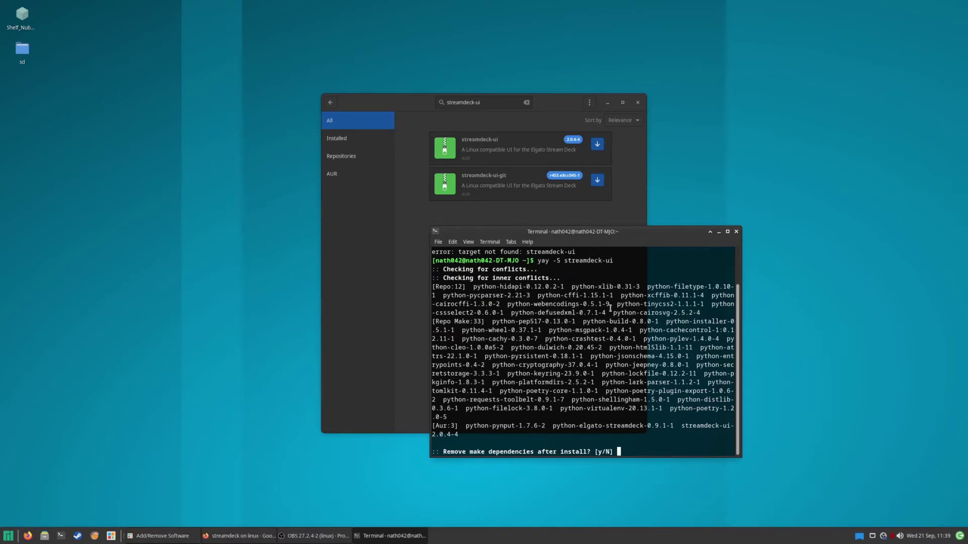
key(Return)
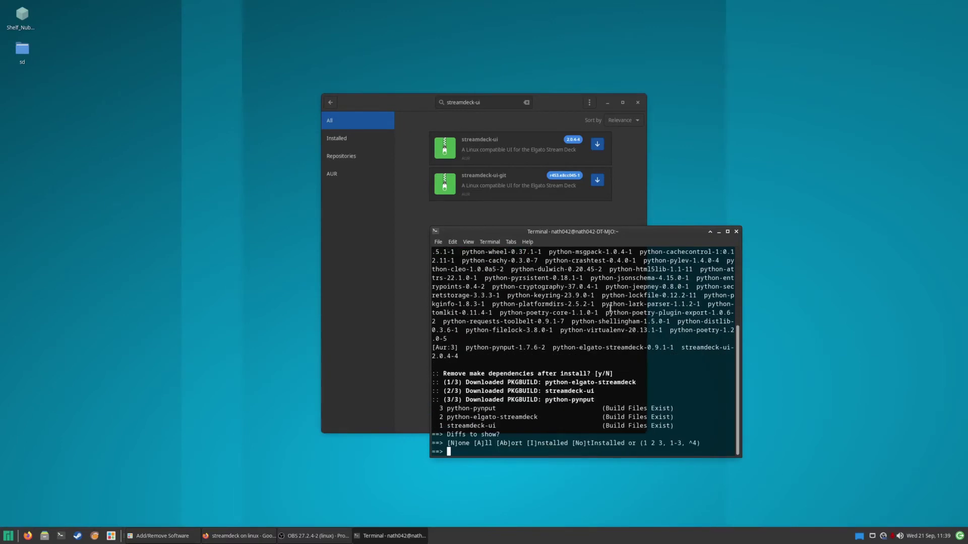
key(Return)
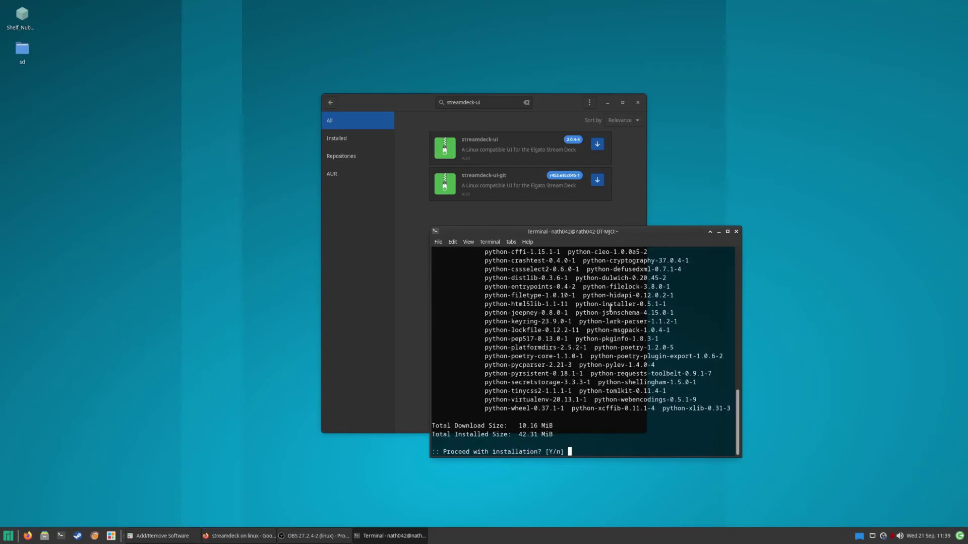
text(y)
key(Return)
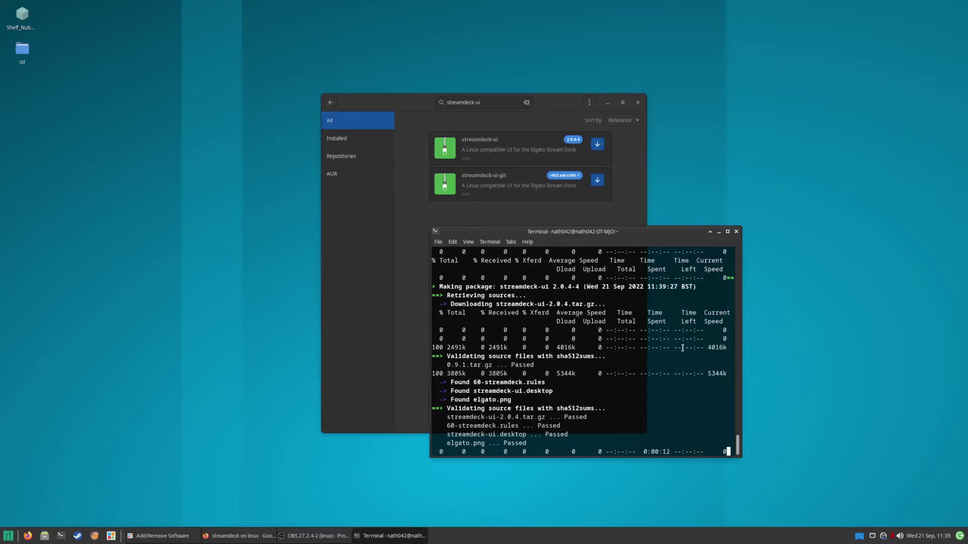
- Move the software manager to the upper left and bring the terminal back to front
drag(622, 232, 636, 224)
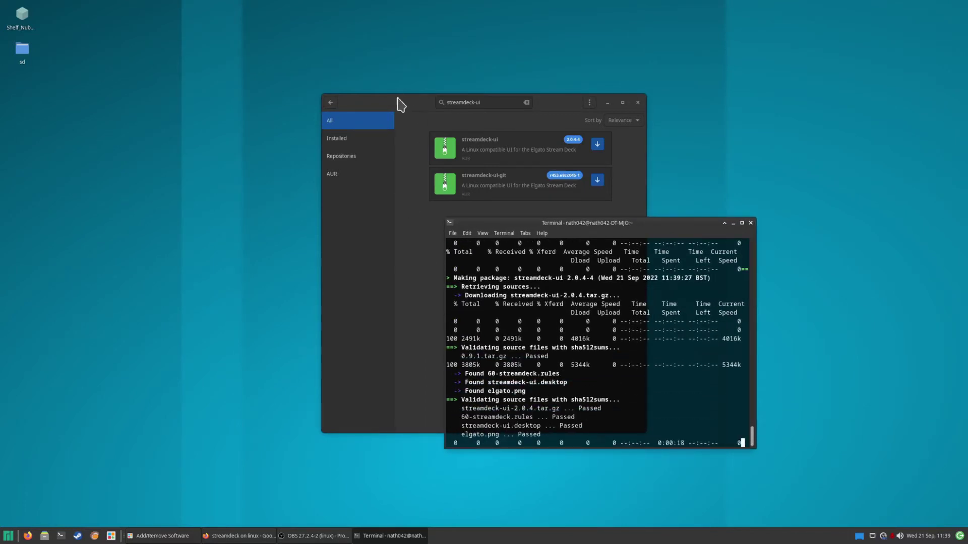
drag(396, 98, 172, 79)
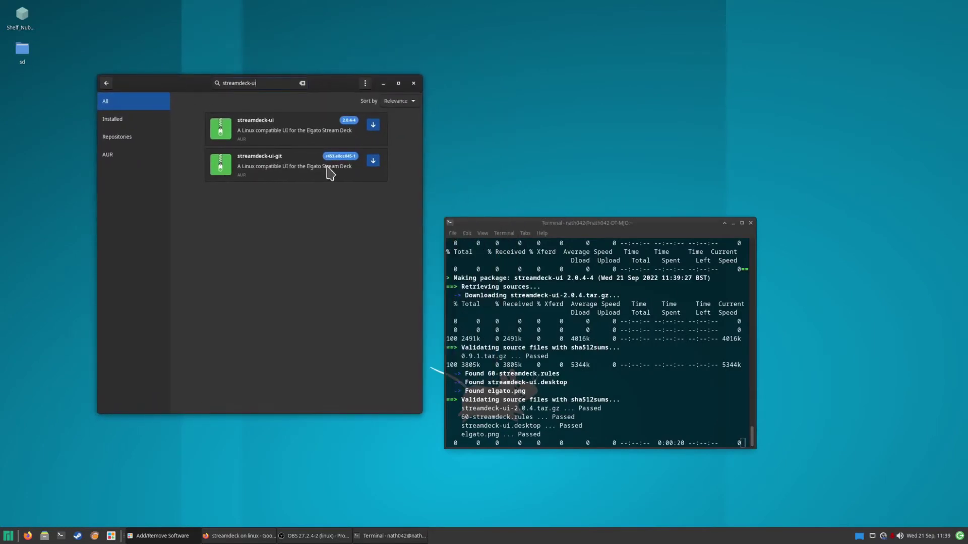
click(534, 384)
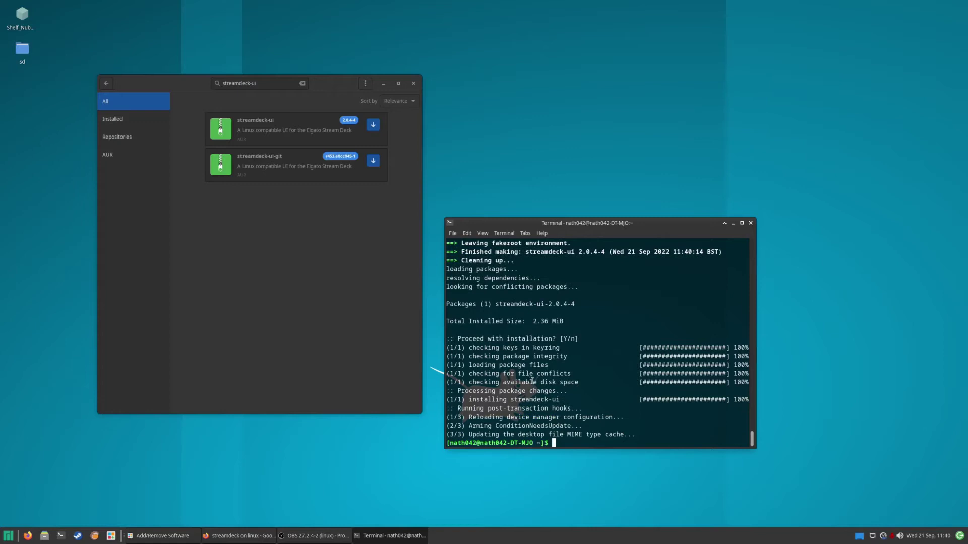
- Launch Stream Deck UI from the application menu by searching 'streamdeck'
key(super)
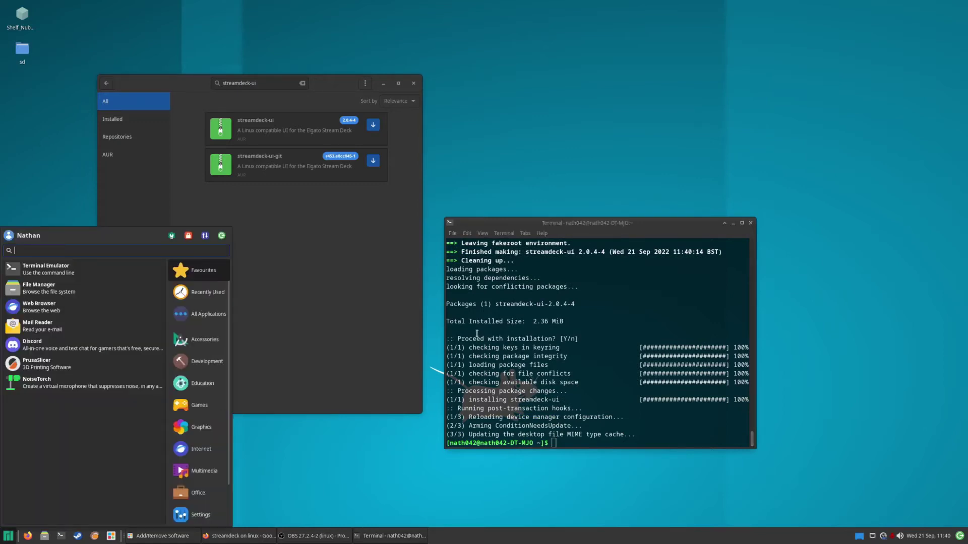
text(streamdeck)
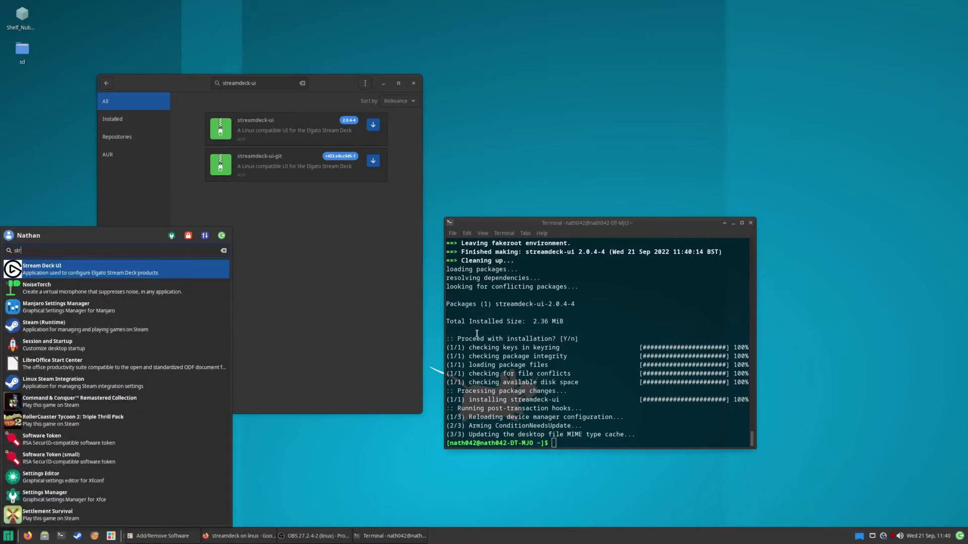
click(60, 270)
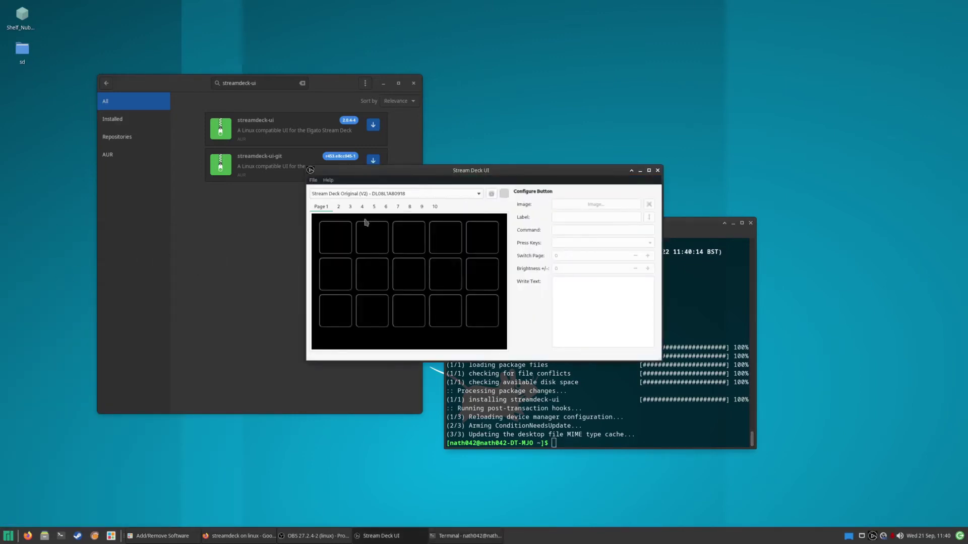
- Place Stream Deck UI at the top right and maximize the Firefox documentation window
drag(432, 173, 563, 18)
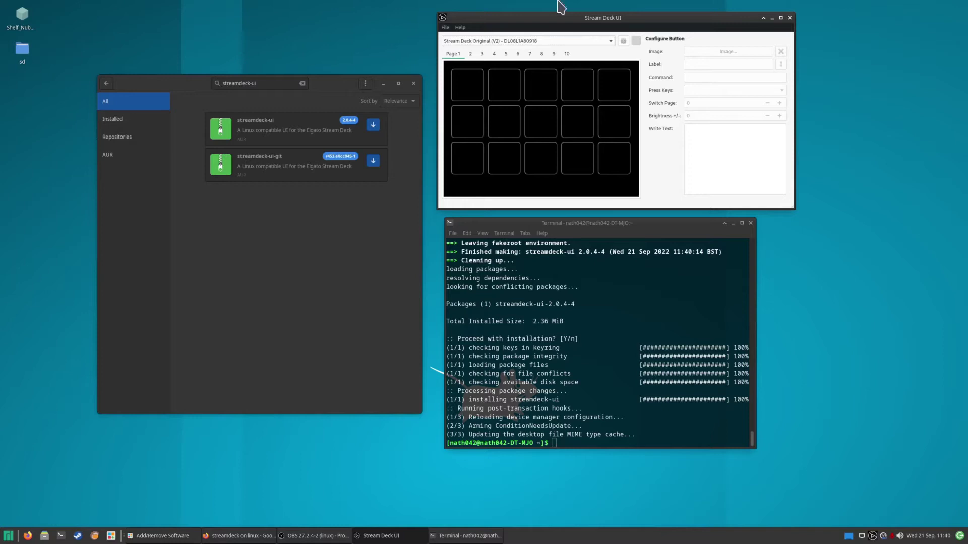
mouse_move(613, 18)
mouse_down()
mouse_move(636, 16)
mouse_move(618, 15)
mouse_up()
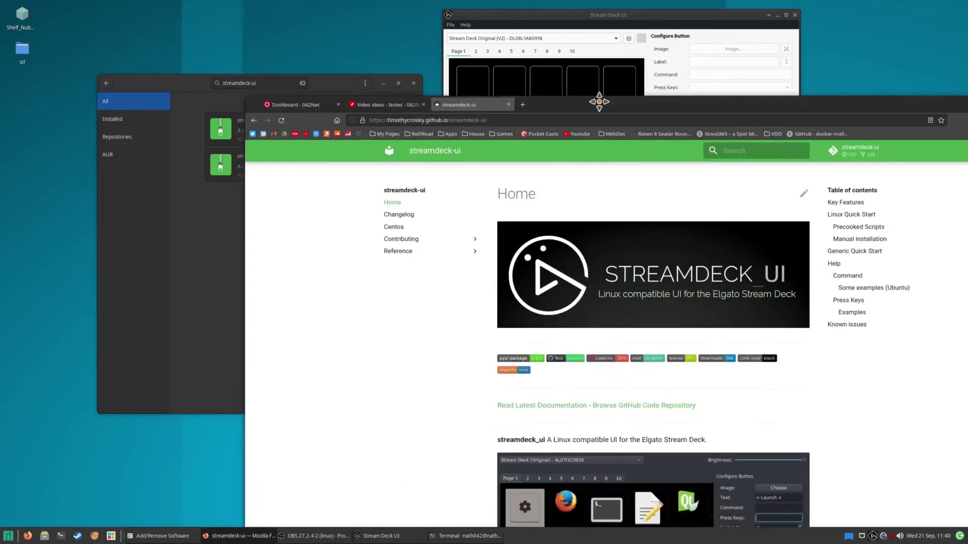
drag(596, 99, 447, 6)
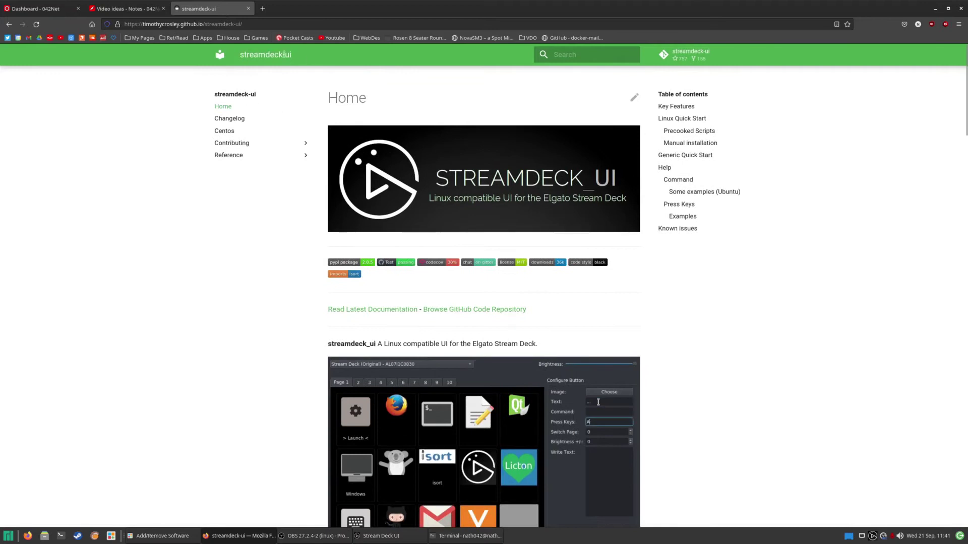
- Scroll through the streamdeck-ui docs, covering manual installation and the Known issues list
scroll(367, 197, down, 4)
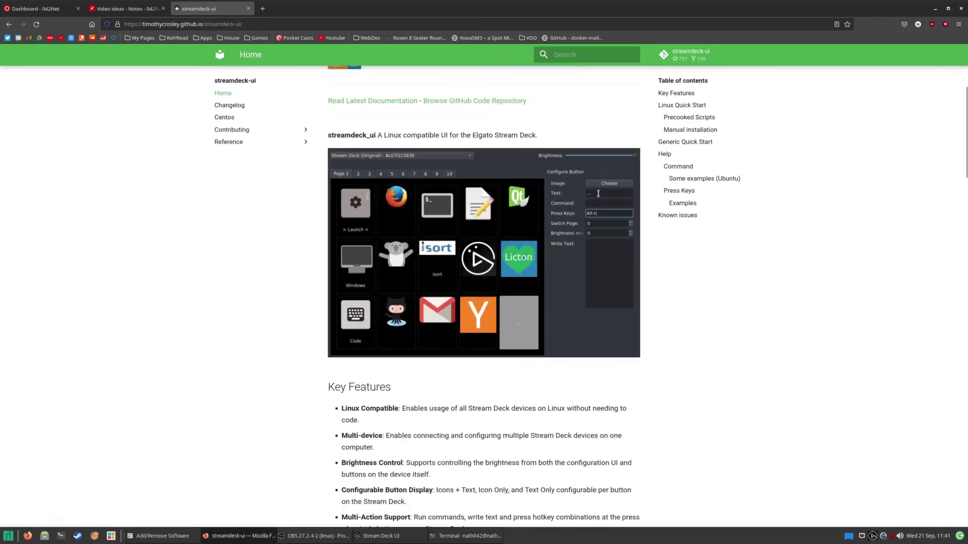
scroll(368, 196, down, 12)
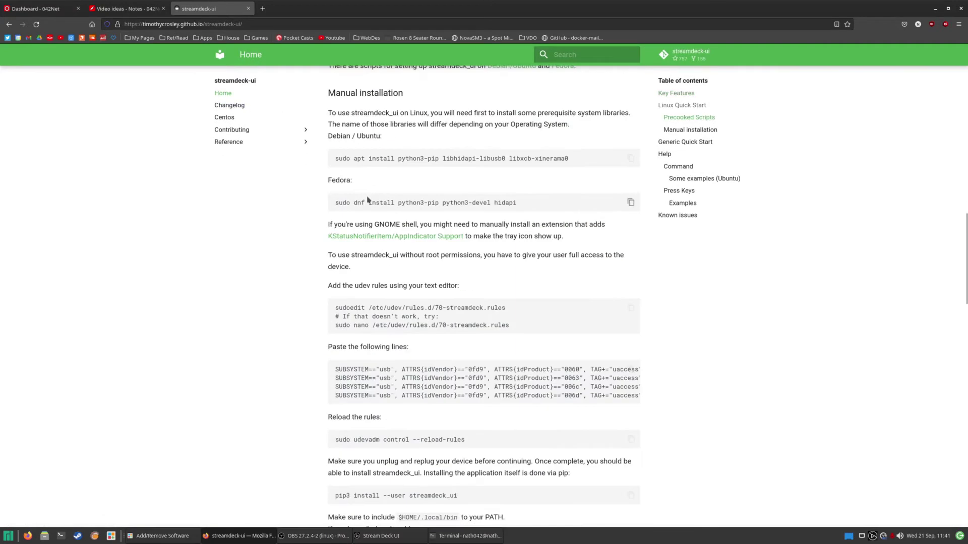
double_click(146, 24)
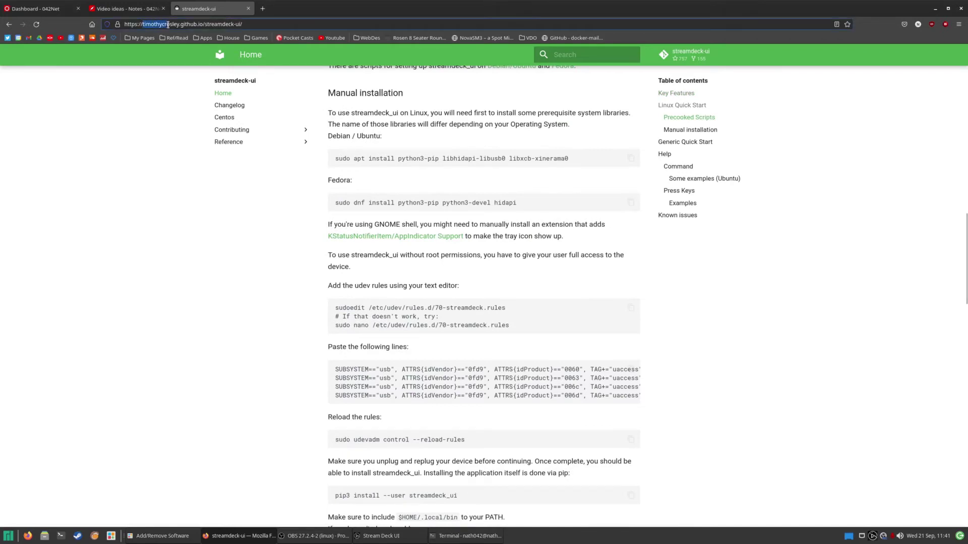
click(605, 296)
scroll(580, 292, down, 2)
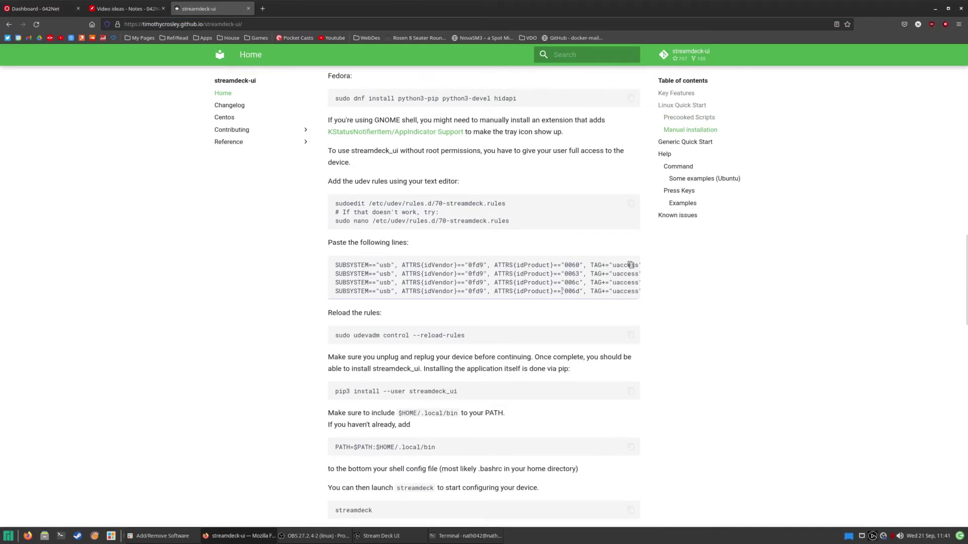
scroll(561, 291, down, 10)
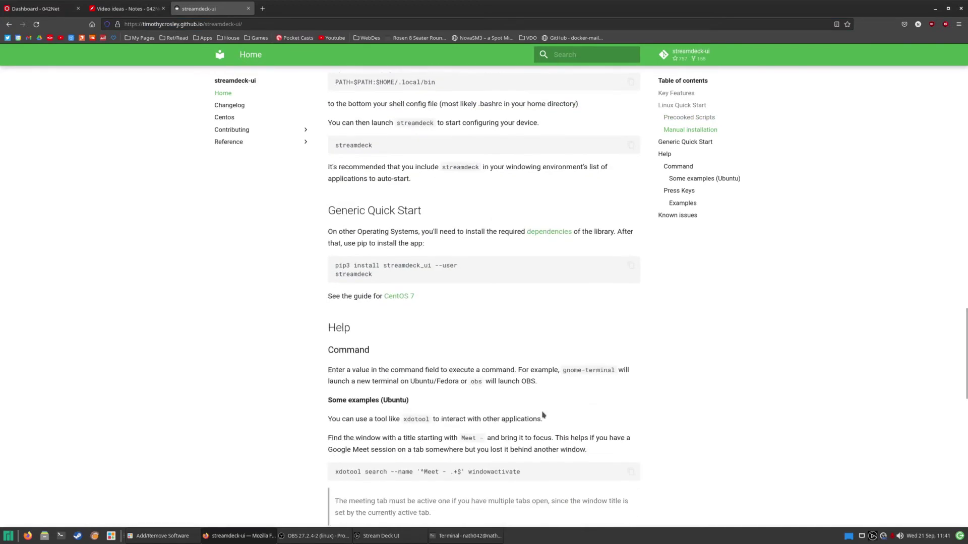
scroll(692, 359, down, 4)
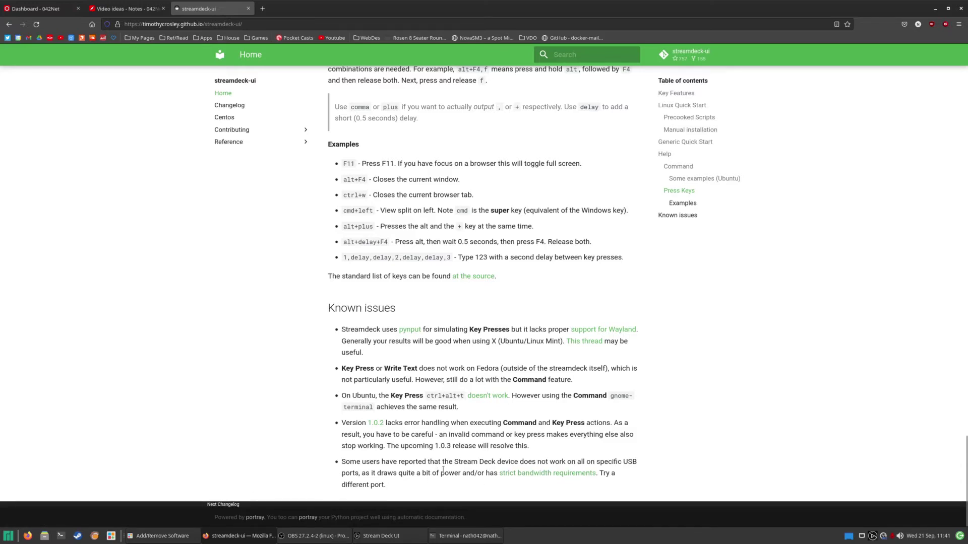
scroll(438, 255, up, 20)
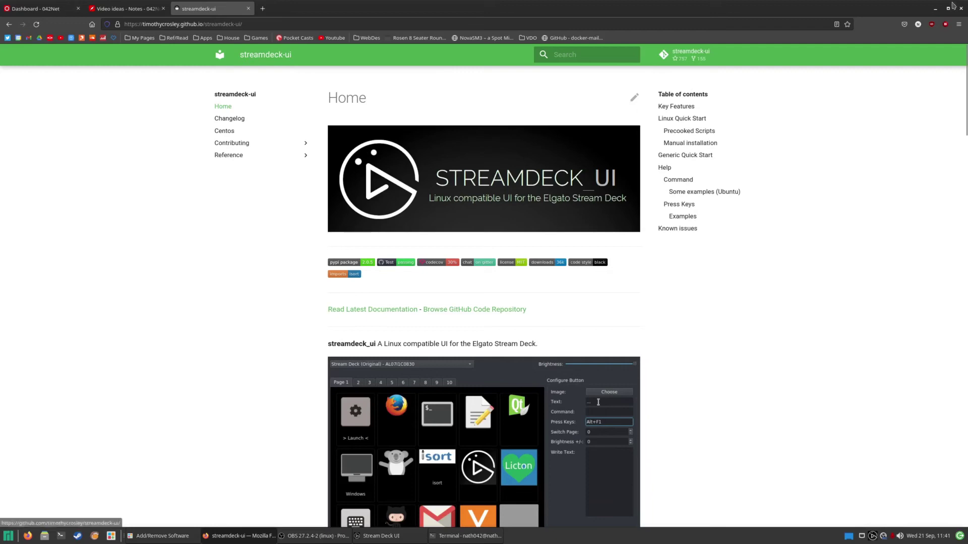
- Minimize Firefox, shift Stream Deck UI slightly left, and select the top-left deck key
click(936, 10)
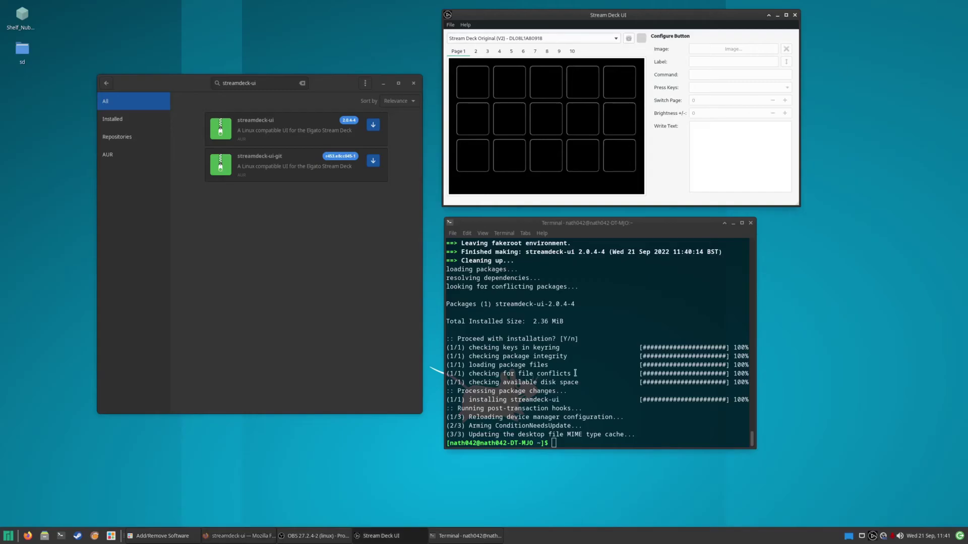
drag(520, 20, 506, 19)
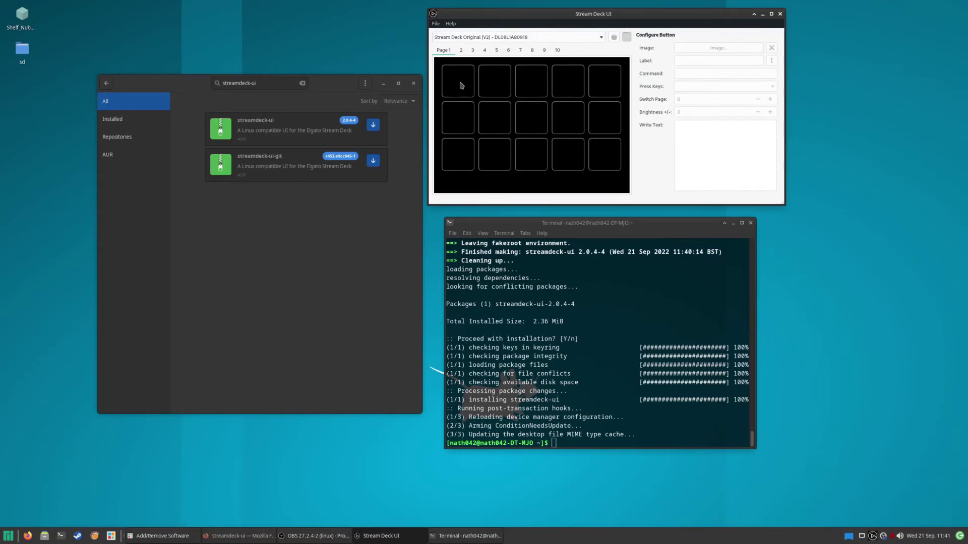
click(511, 89)
click(437, 23)
click(438, 26)
click(464, 80)
click(695, 50)
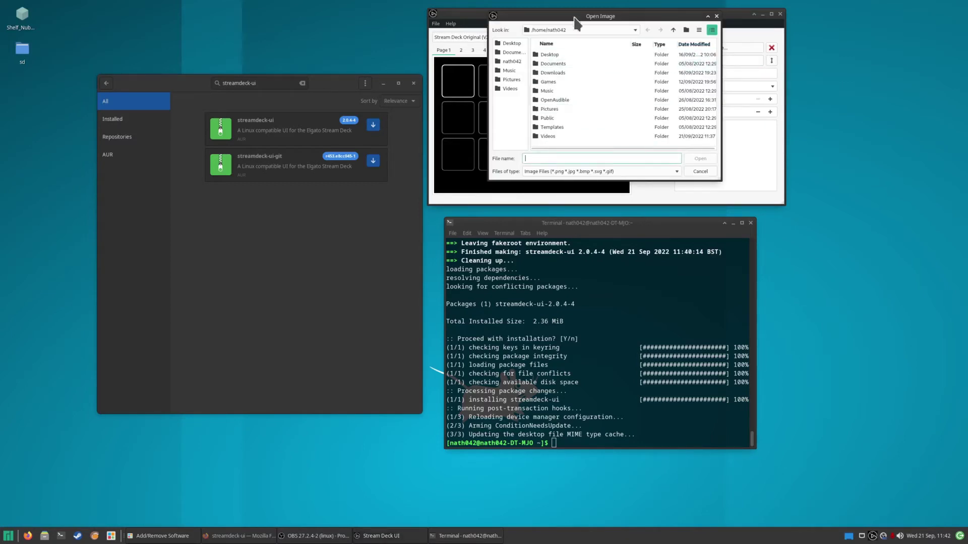
drag(605, 16, 785, 153)
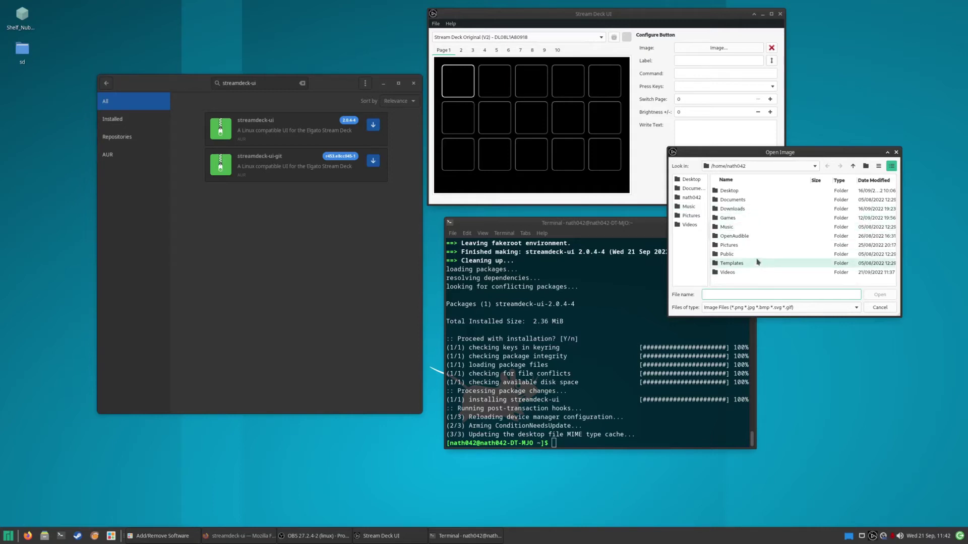
click(896, 152)
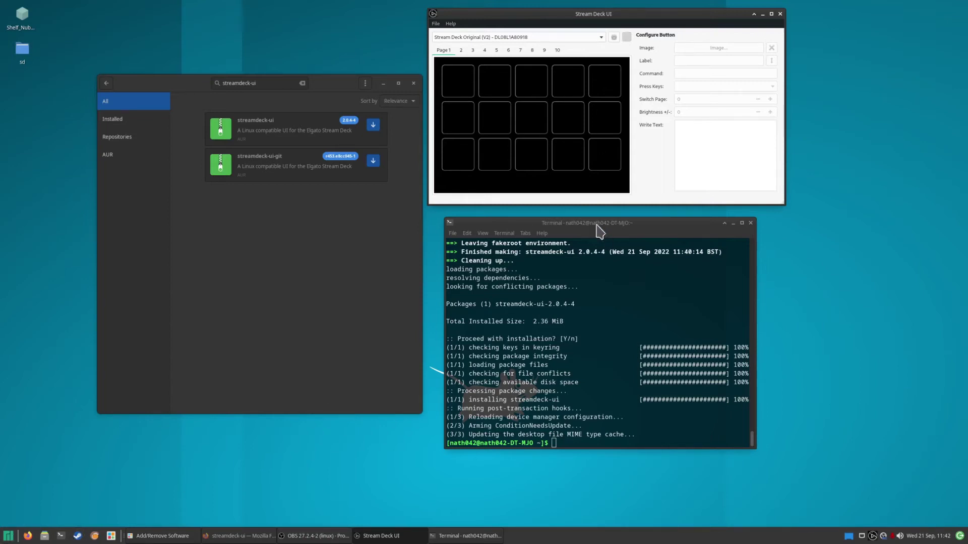
- Try running 'terminal' in the terminal, which fails with command not found
drag(598, 223, 619, 208)
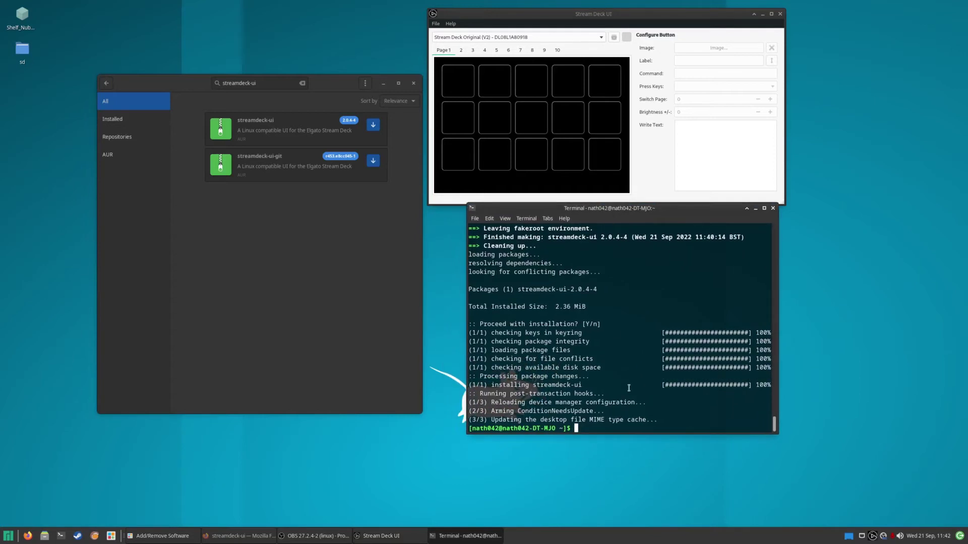
text(terminal)
key(Return)
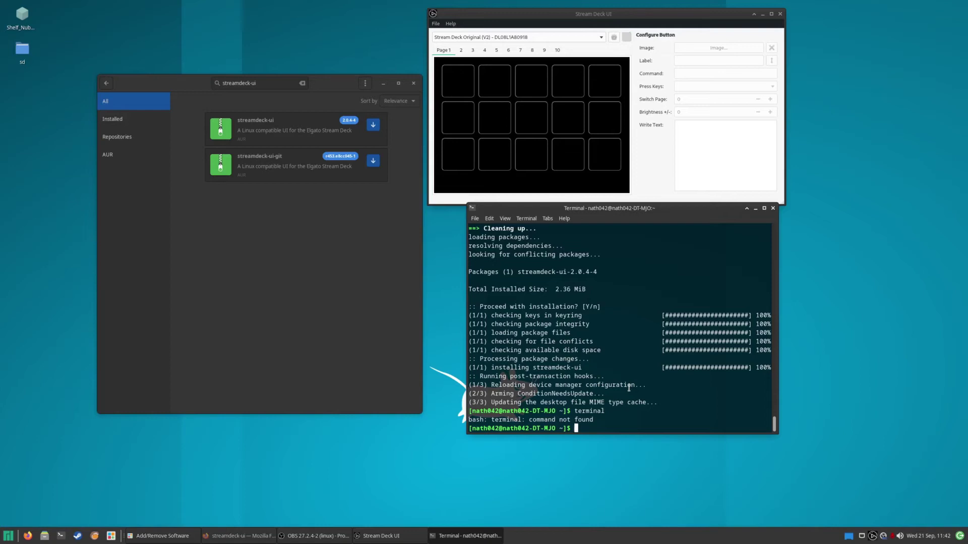
- Look up Xfce Terminal's launch command, xfce4-terminal, through its Edit Application settings
key(super)
text(term)
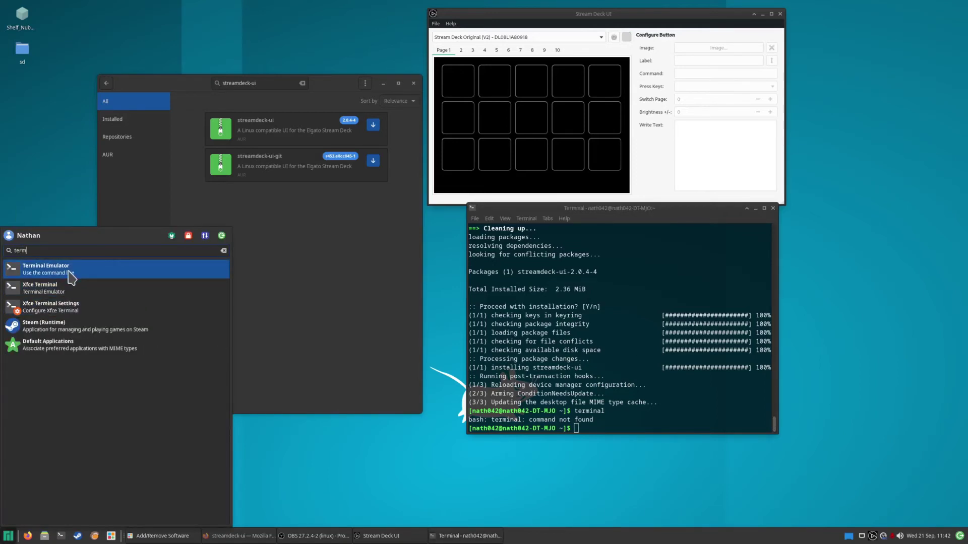
right_click(39, 292)
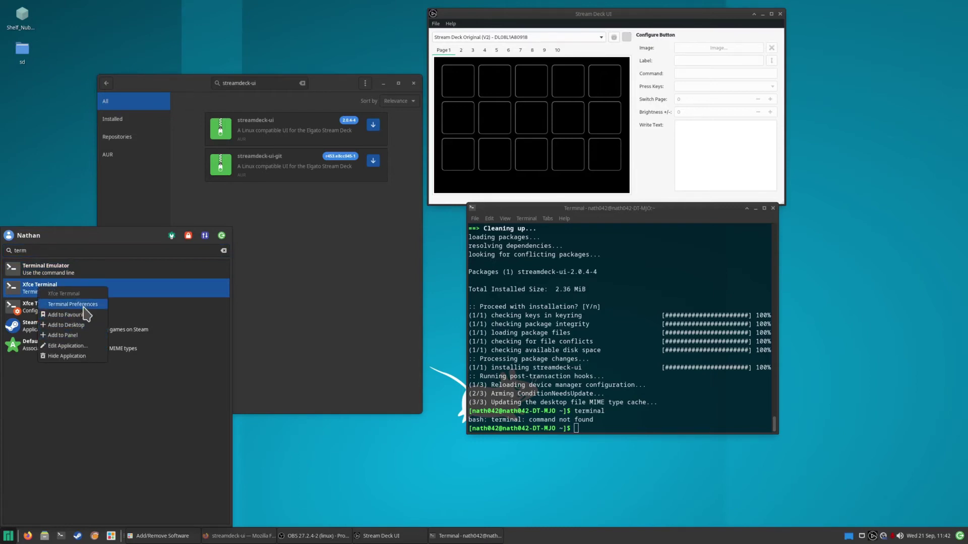
click(75, 346)
triple_click(518, 251)
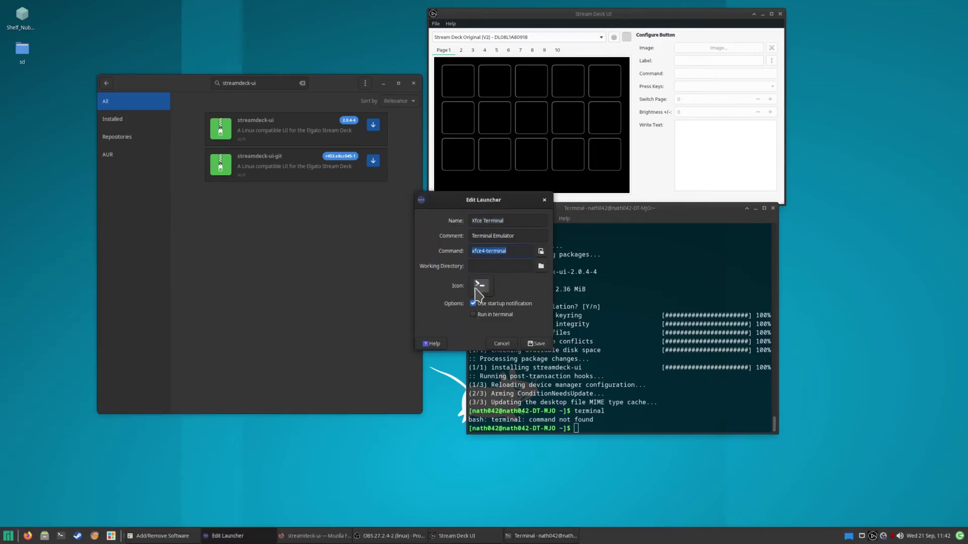
drag(496, 204, 345, 356)
- Run xfce4-terminal to confirm it opens a new terminal window
click(609, 395)
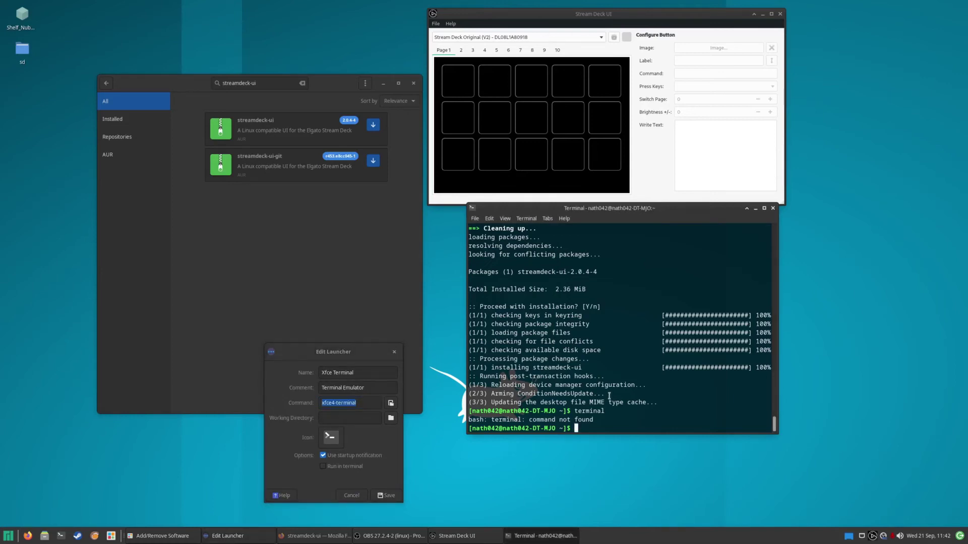
text(xfce4-terminal)
key(Return)
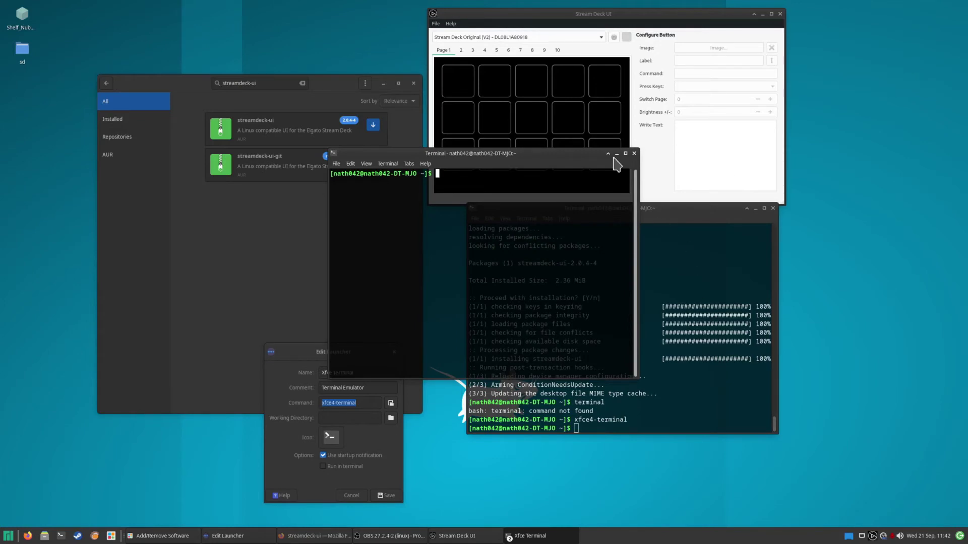
- Close the test terminal and give the first key label Terminal and command xfce4-terminal
click(635, 154)
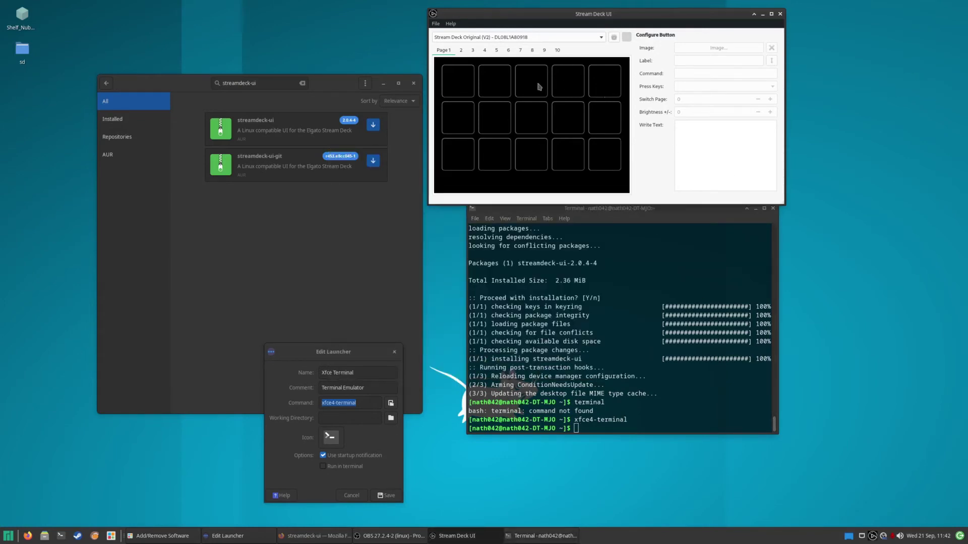
click(461, 88)
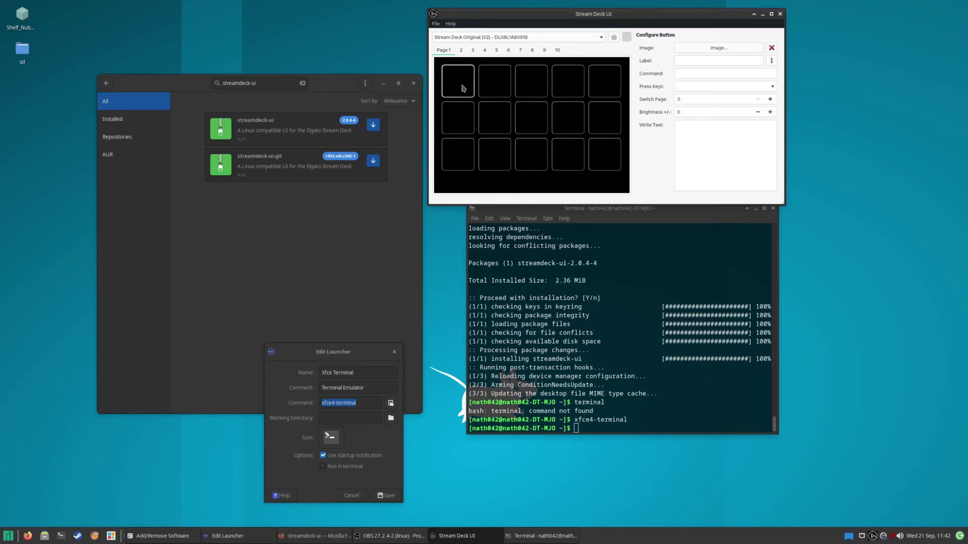
click(702, 76)
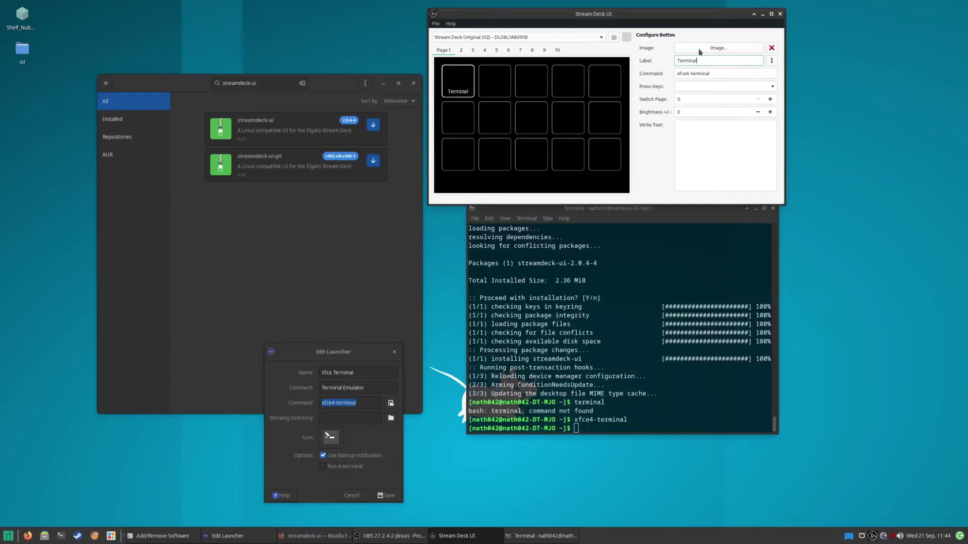
click(699, 49)
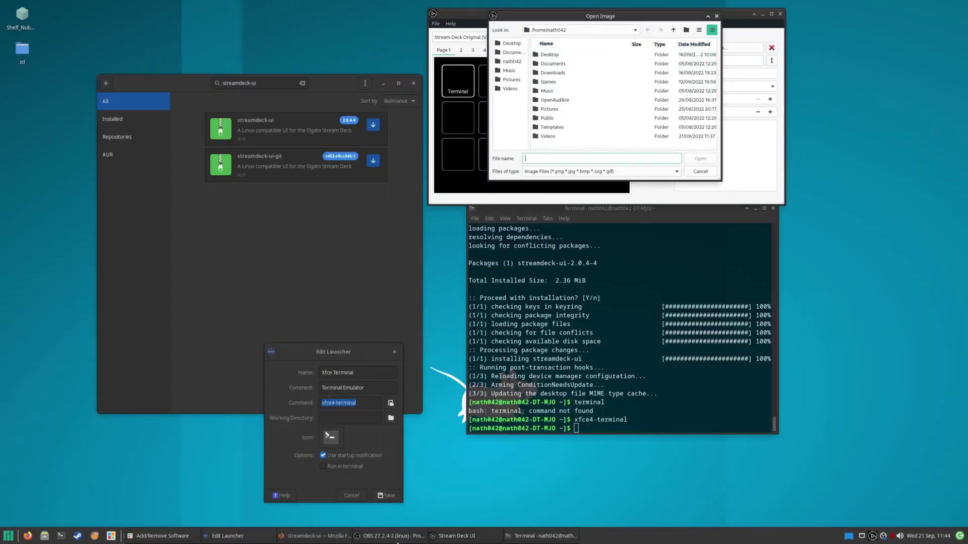
click(316, 537)
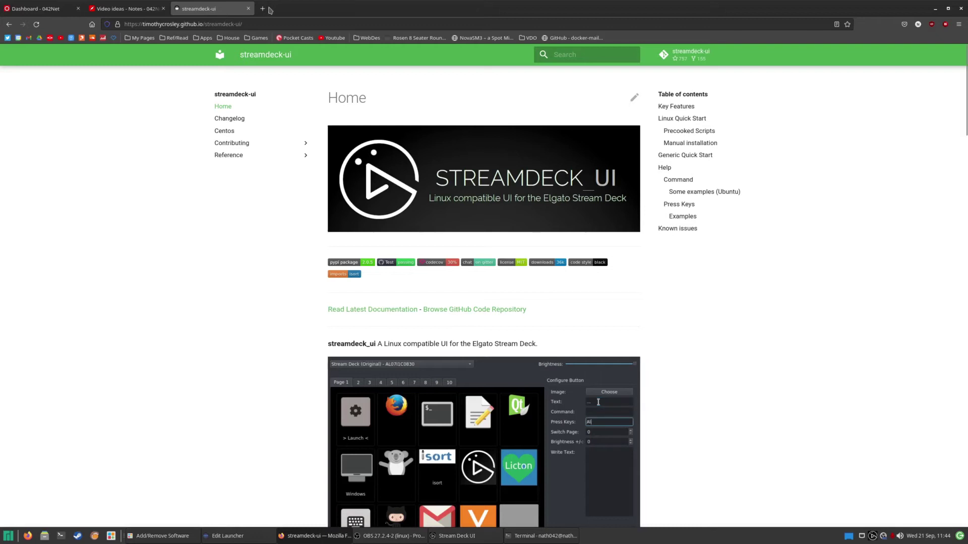
- Search Google Images for 'terminal icon' and preview the green-on-grey Icon Archive icon
key(ctrl+t)
text(term)
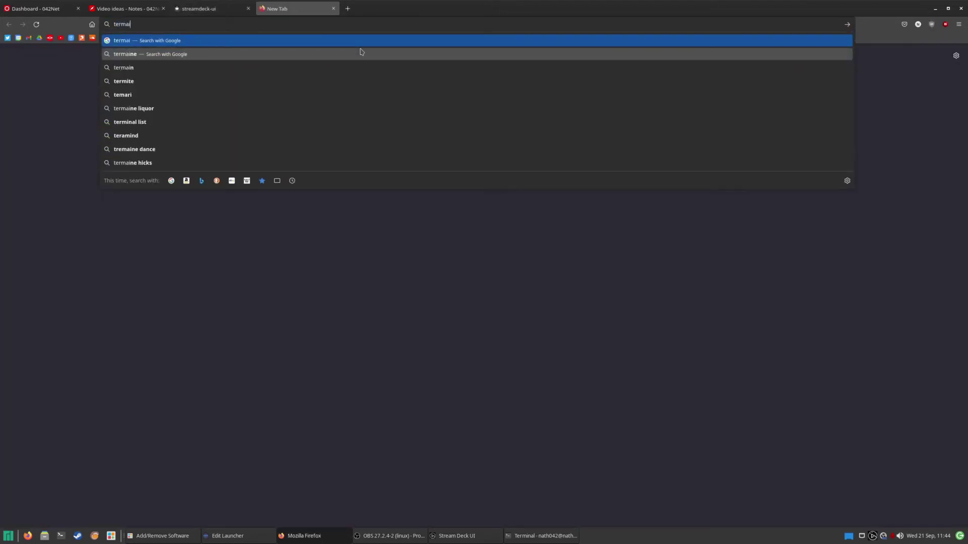
text(inal icon)
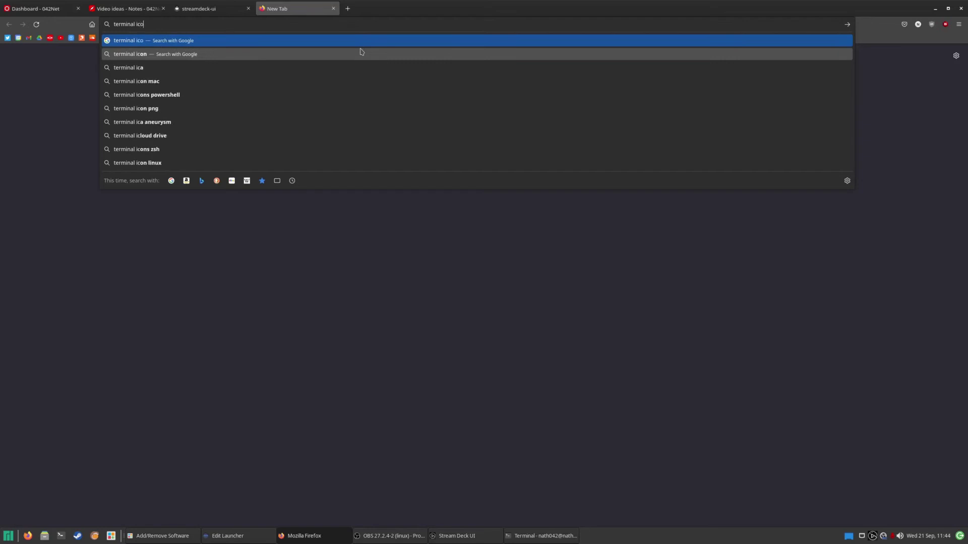
key(Return)
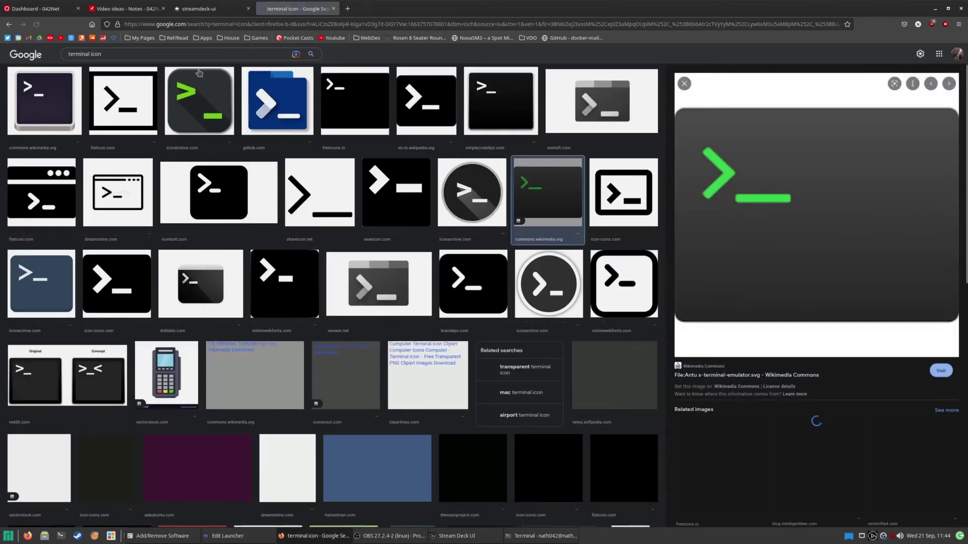
click(179, 85)
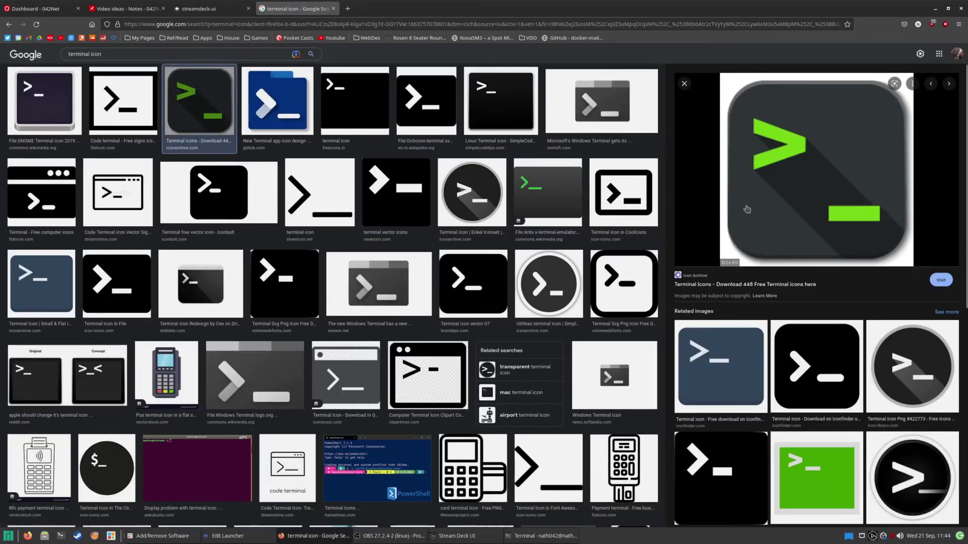
- Save the previewed icon to the Desktop as terminal.png
right_click(805, 232)
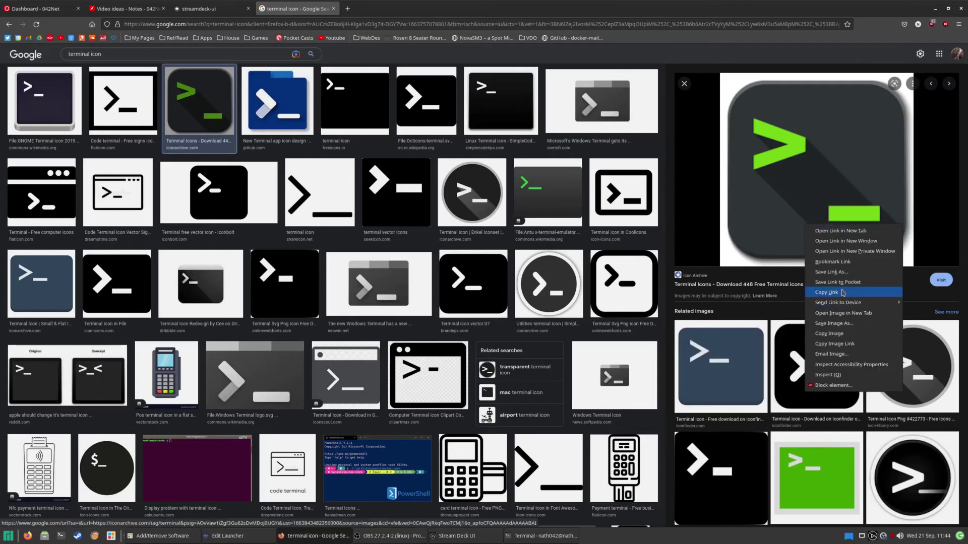
click(834, 323)
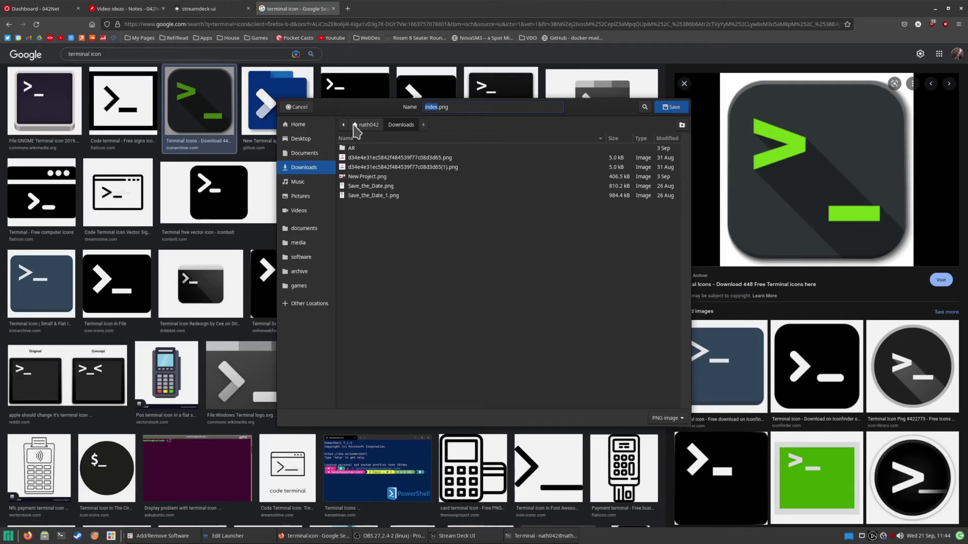
click(311, 153)
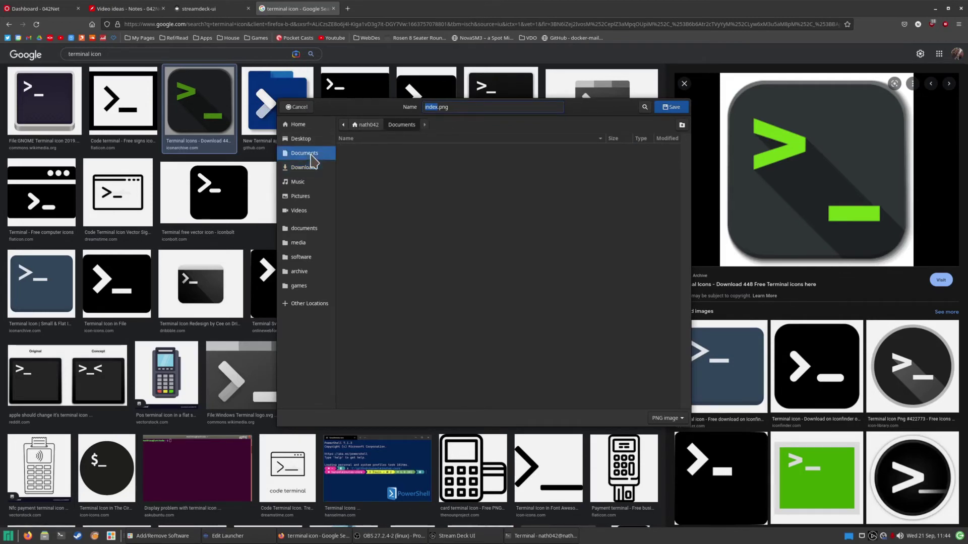
click(306, 138)
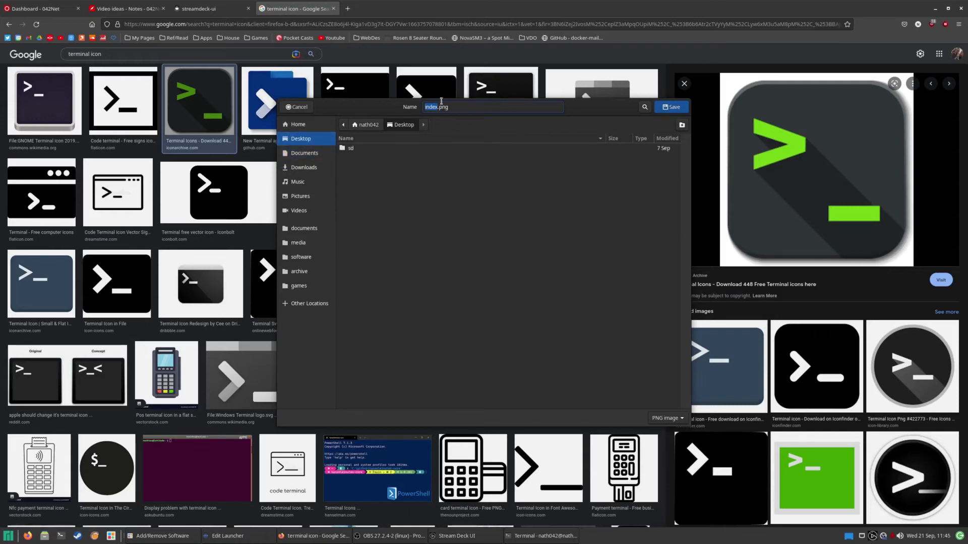
text(terminal)
key(Return)
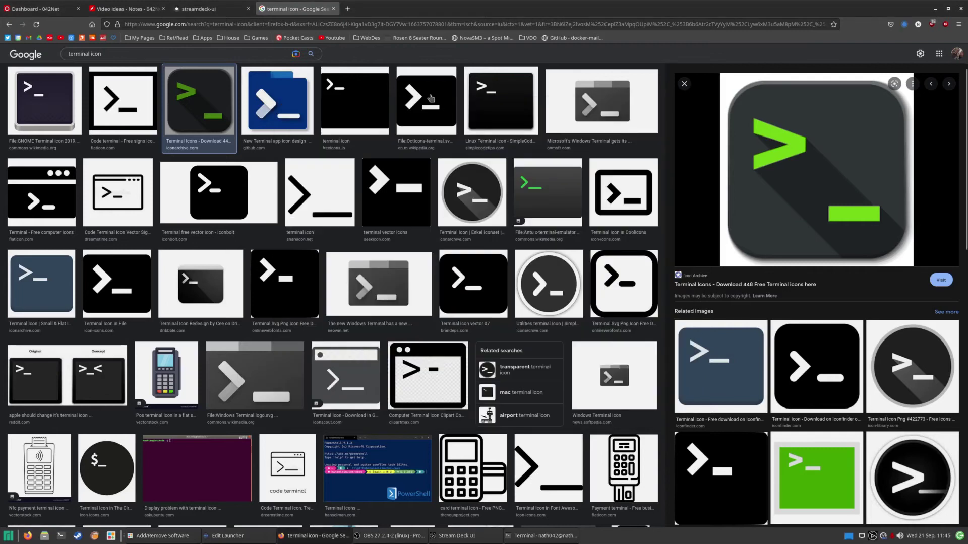
- Set Desktop/terminal.png as the first key's image, then check its Brightness and Write Text fields
click(935, 11)
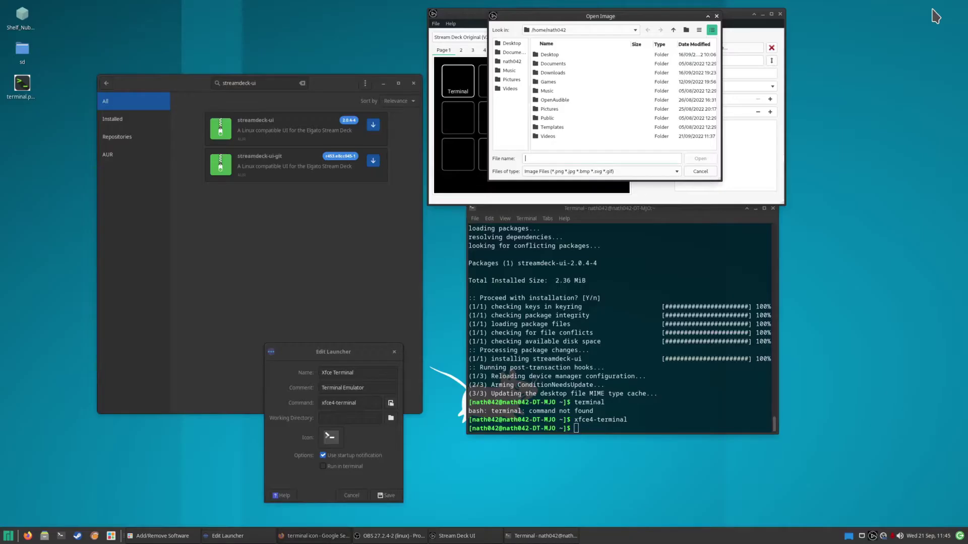
click(517, 46)
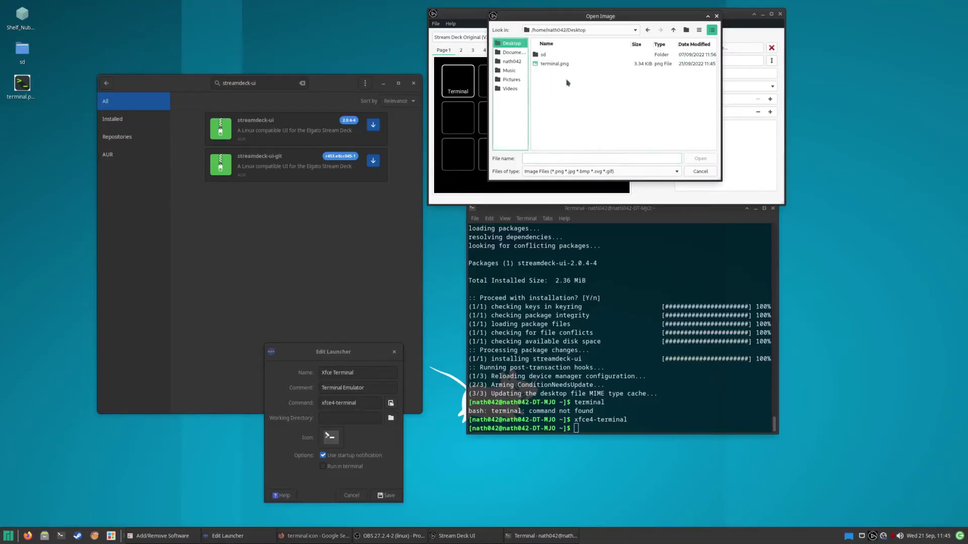
click(554, 63)
click(700, 158)
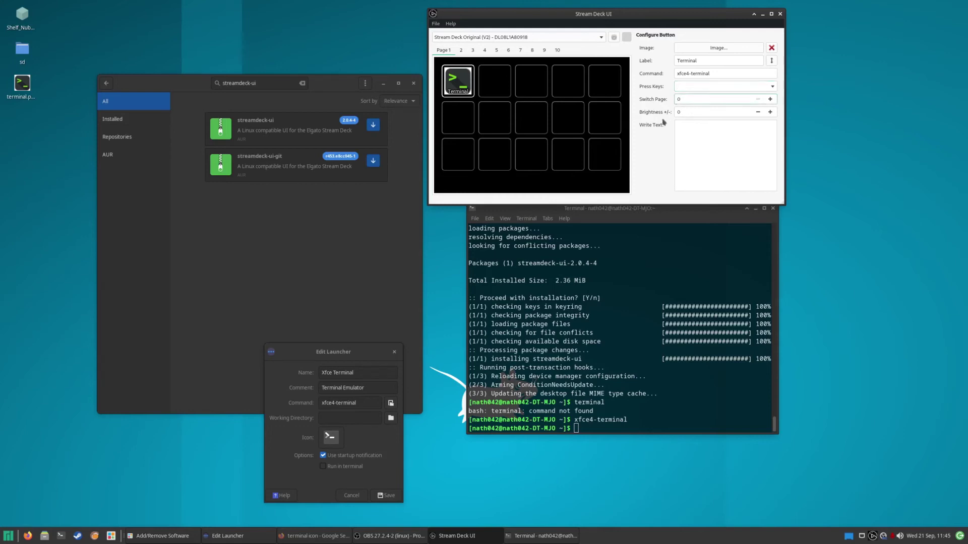
click(684, 112)
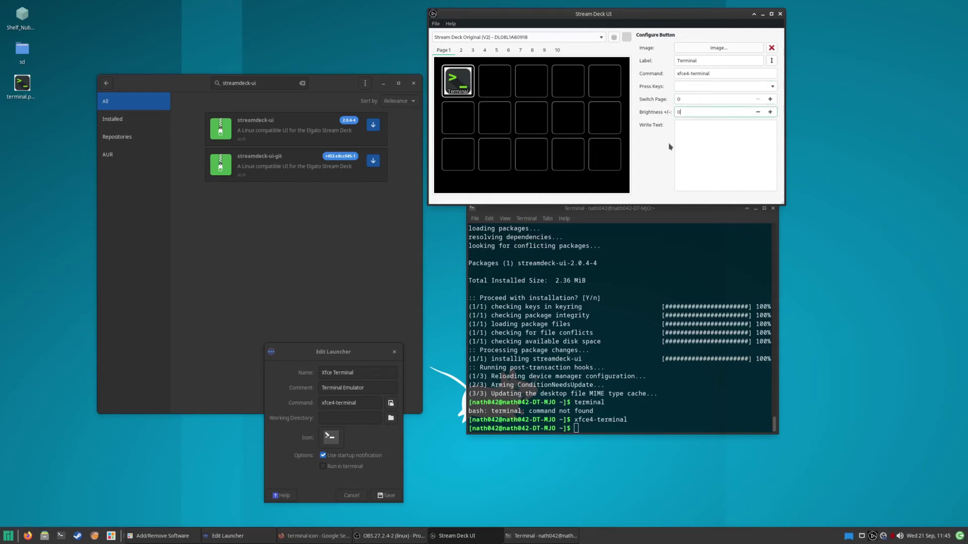
click(690, 137)
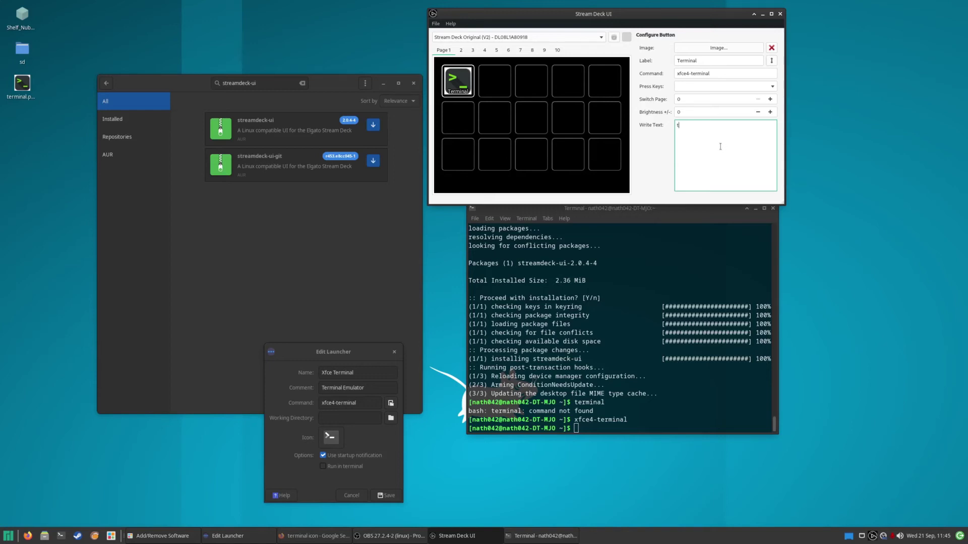
- Label the second key 'Hello' and make it write the text 'Hello there!'
click(493, 83)
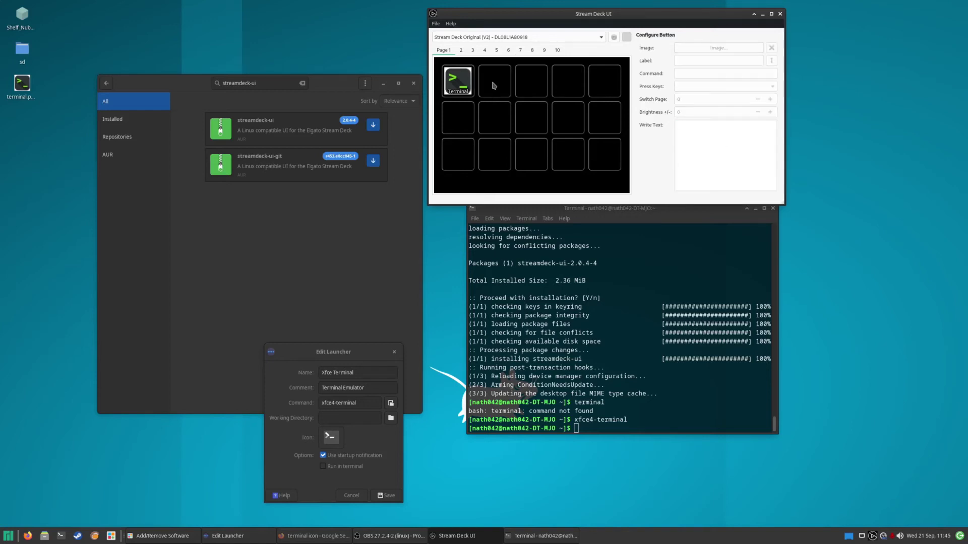
click(708, 140)
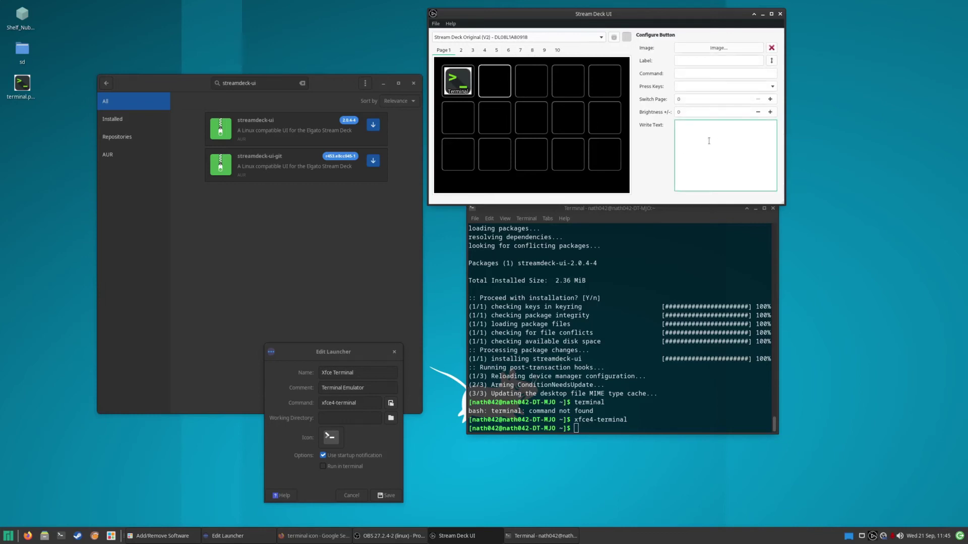
click(692, 59)
text(Hello)
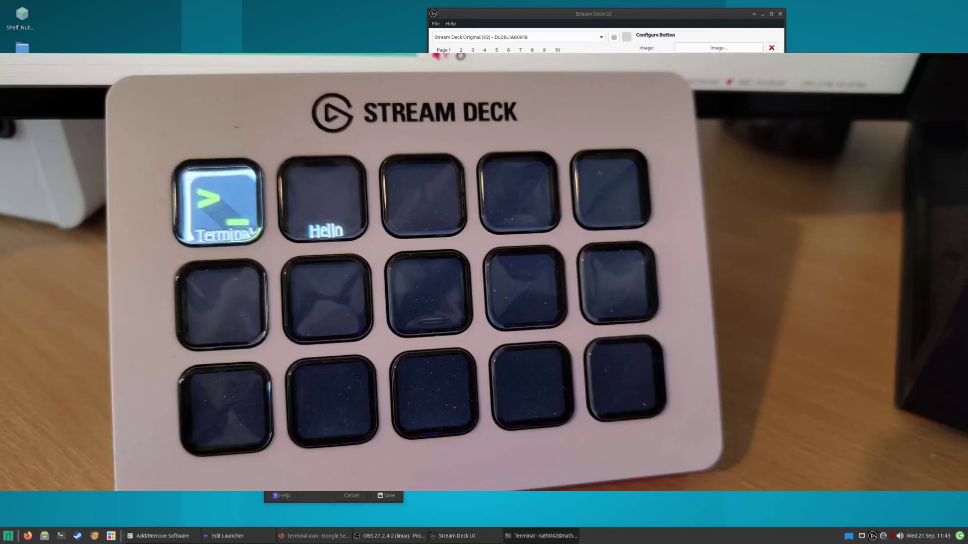
text(Hello there!)
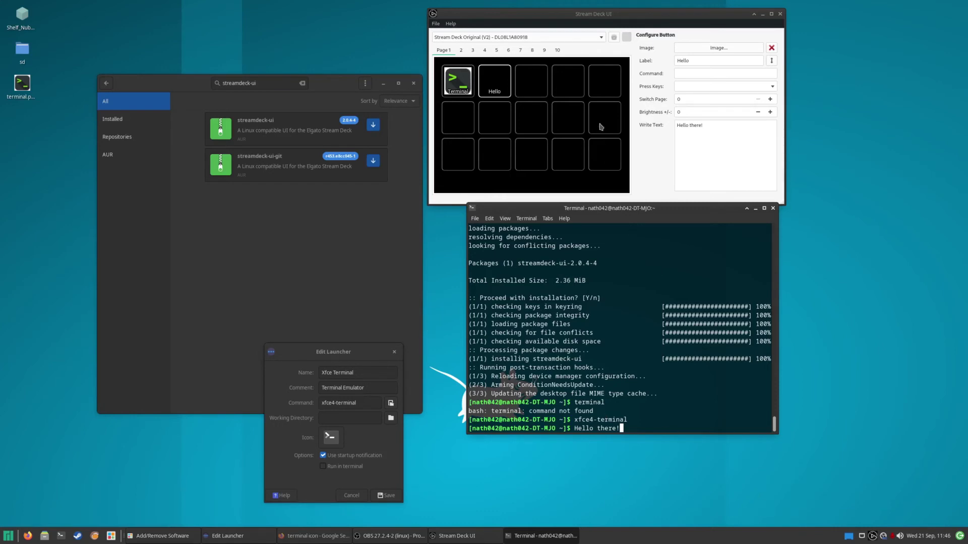
click(655, 162)
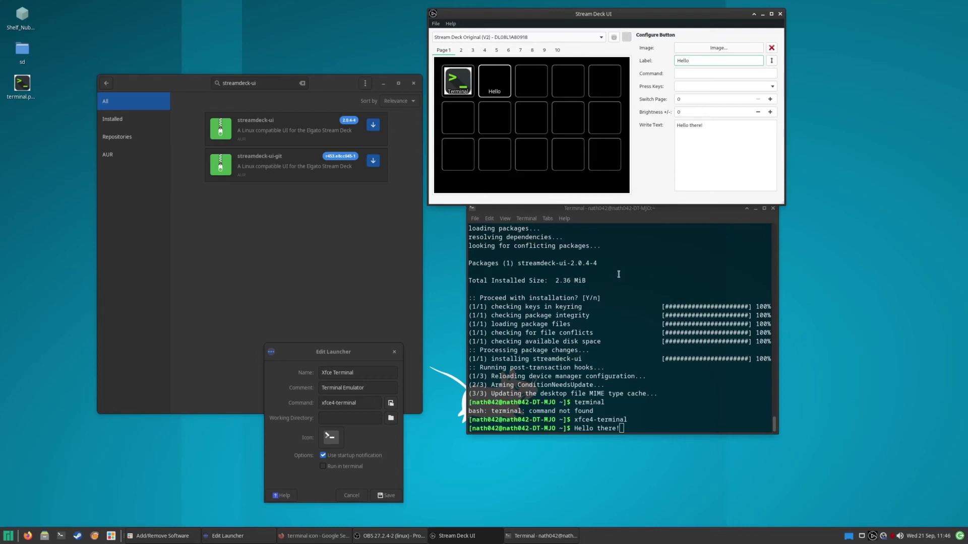
- Move the terminal to the lower right and Add/Remove Software up-left
drag(590, 212, 778, 308)
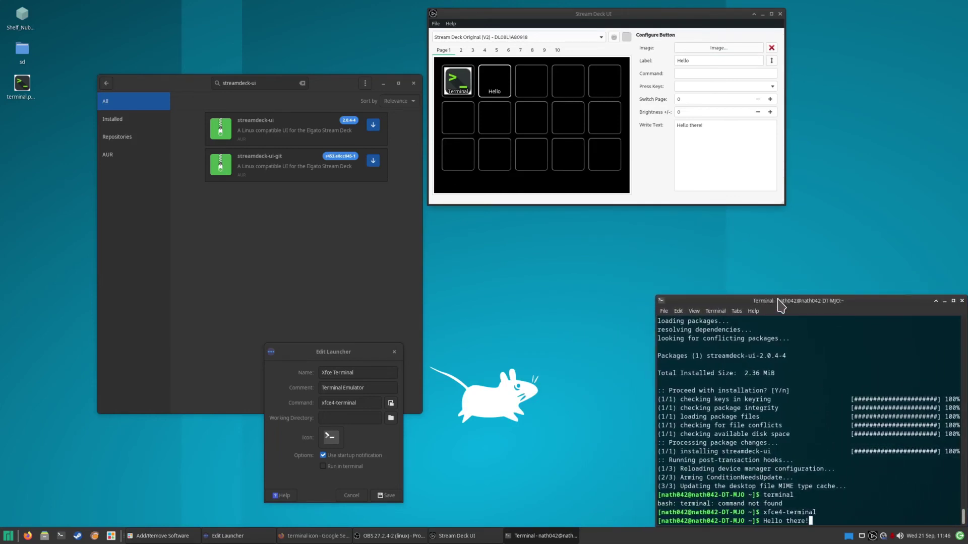
click(646, 162)
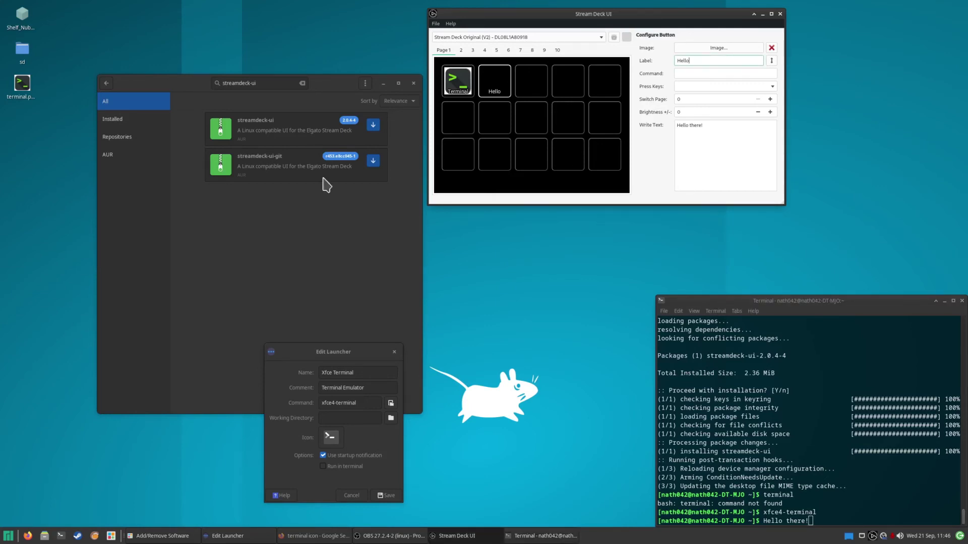
drag(330, 90, 230, 9)
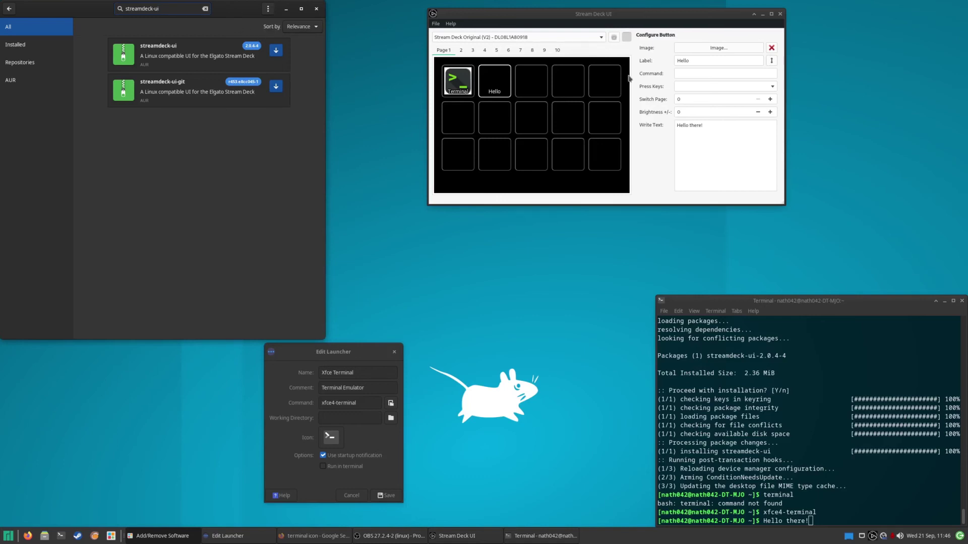
- Enlarge the Stream Deck UI window and place it at the upper middle of the screen
drag(596, 18, 764, 8)
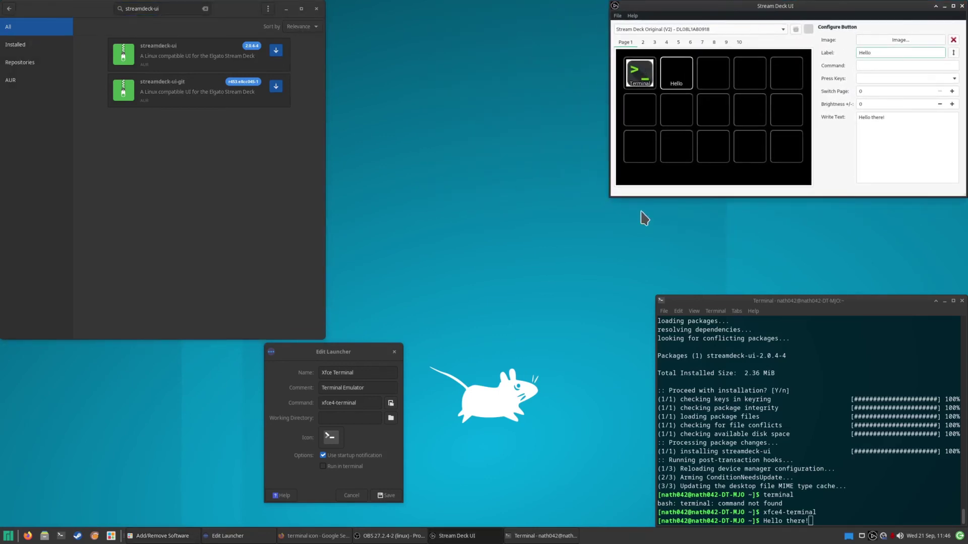
drag(612, 197, 655, 291)
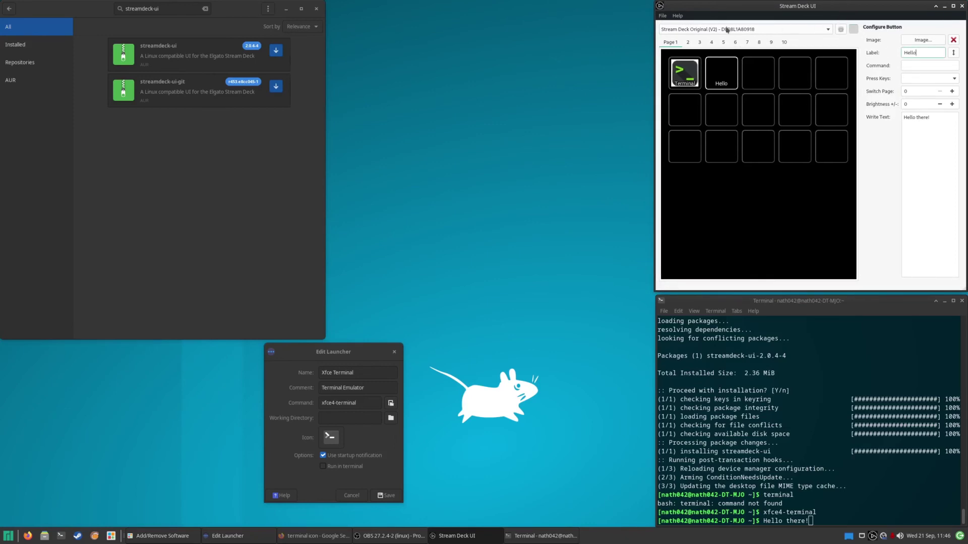
drag(739, 13, 474, 11)
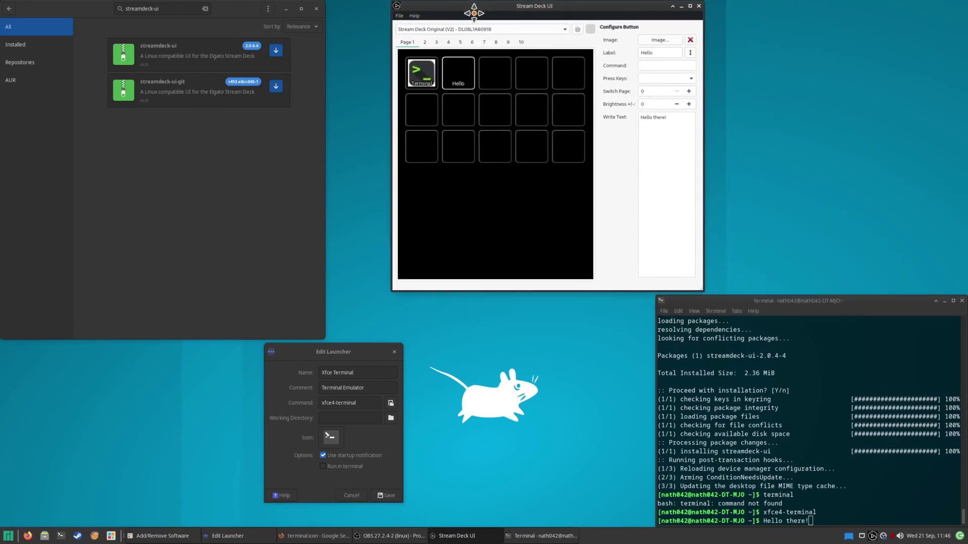
click(655, 64)
- Close the terminal and check Discord's entry in the application menu
click(249, 164)
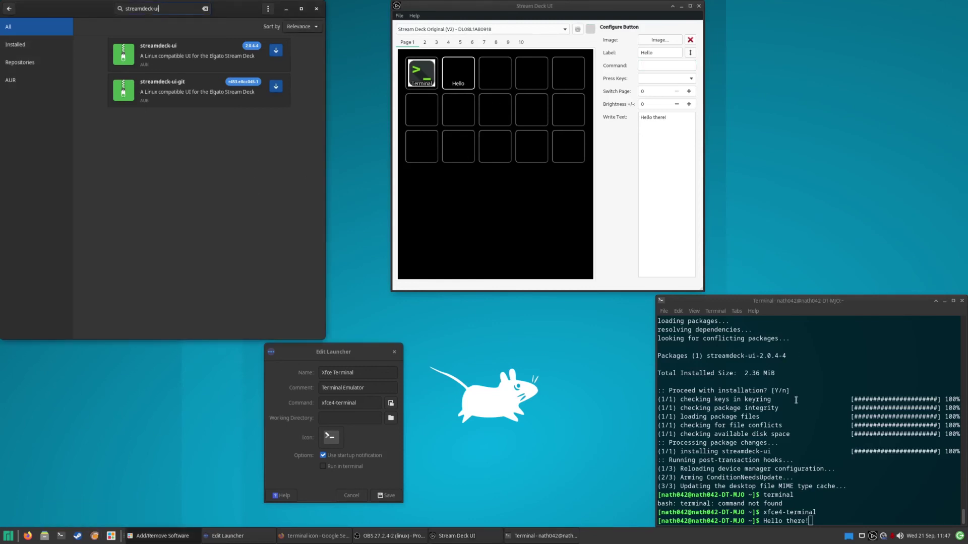
click(753, 469)
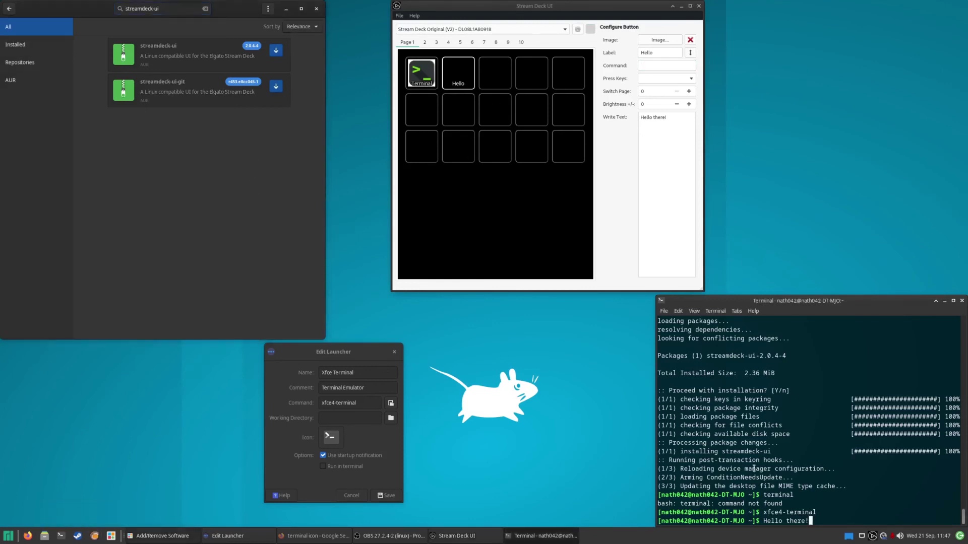
click(962, 301)
click(8, 536)
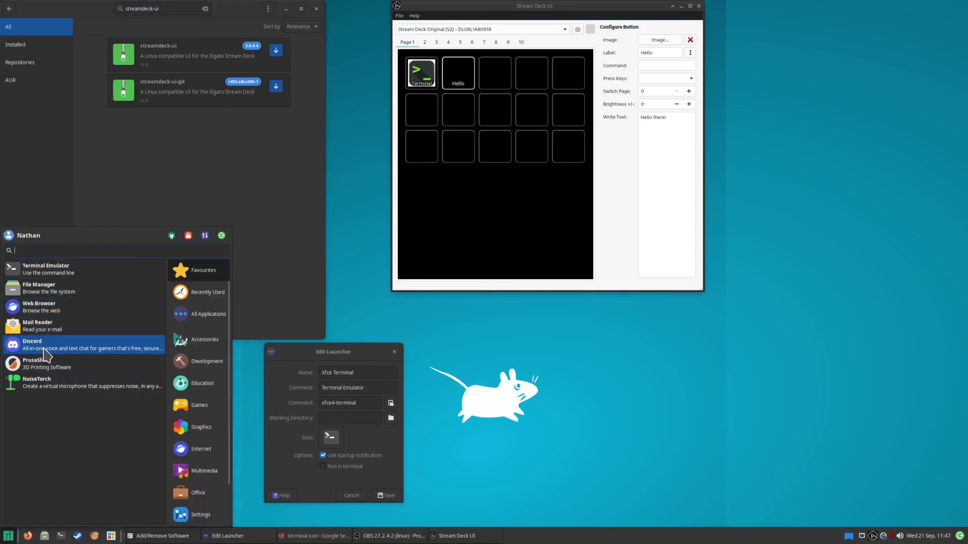
- Make the first key of the second row a key labelled 'Discord'
click(420, 117)
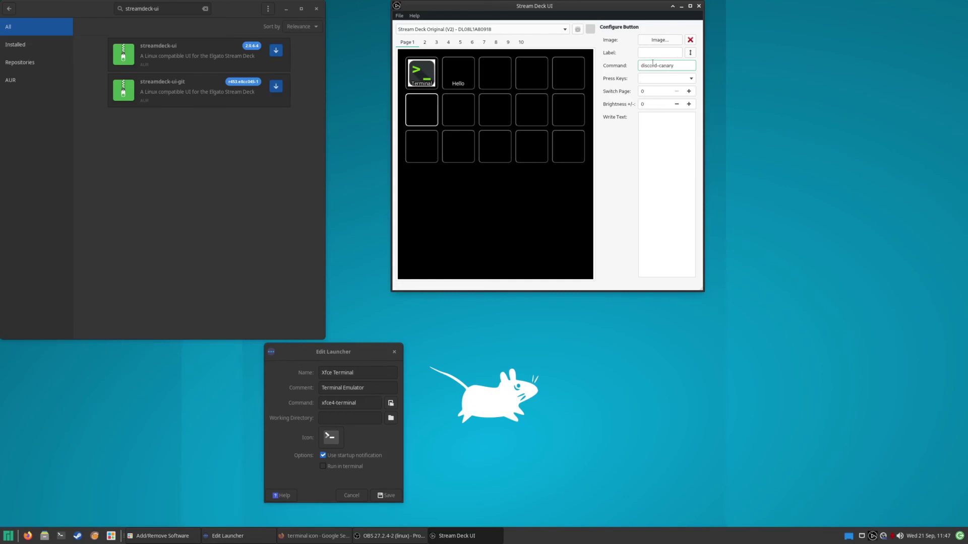
click(659, 53)
text(Discord)
click(431, 114)
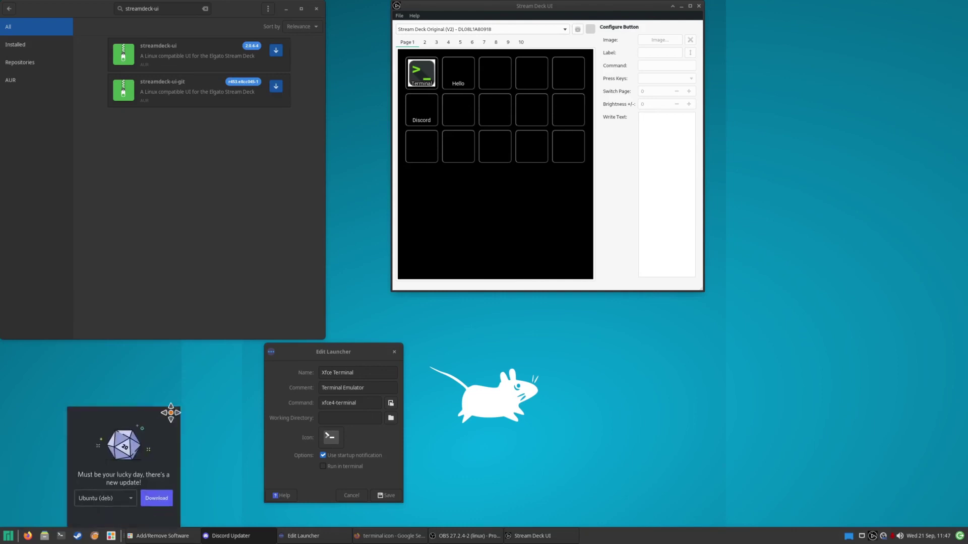
drag(344, 189, 114, 183)
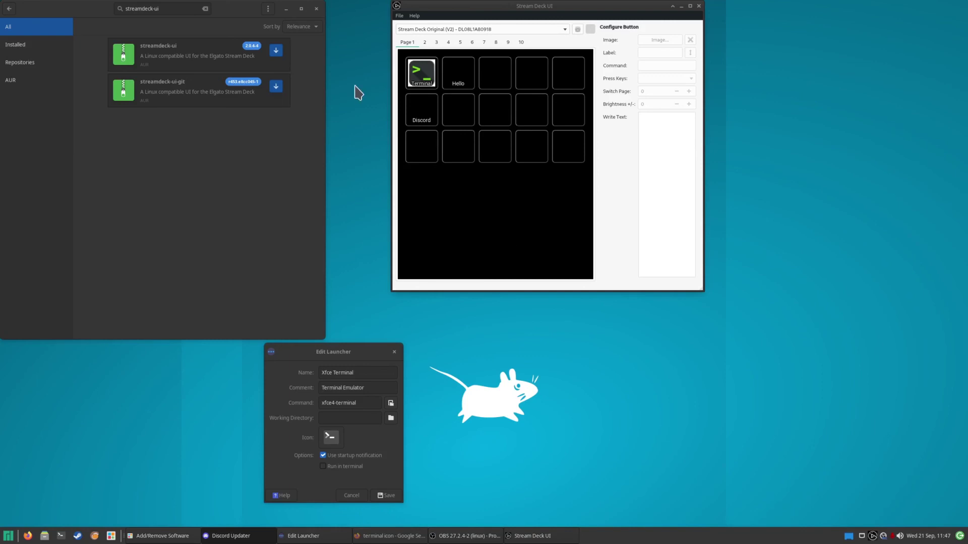
click(420, 115)
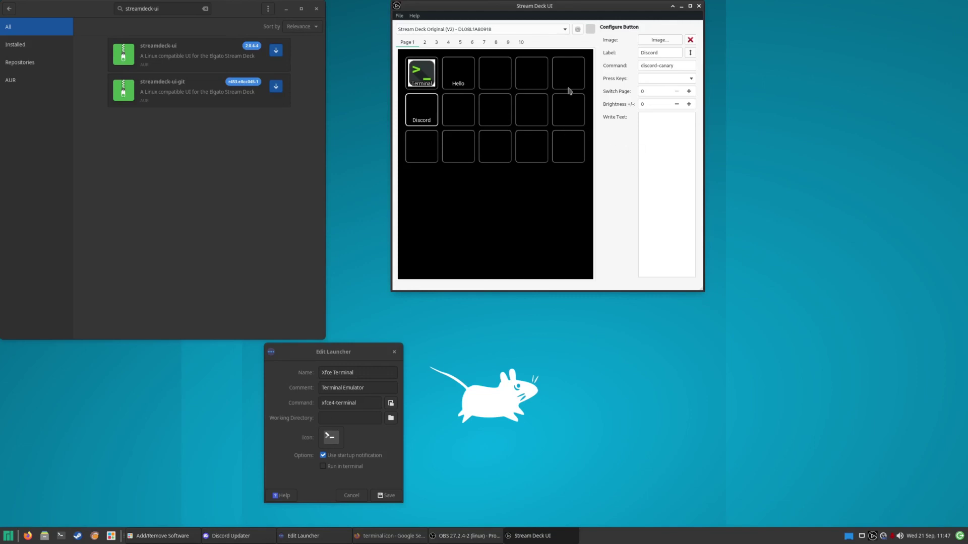
- In deck settings, set auto-dim after 1 Minute, raise the dim-to percentage, and lower brightness
click(577, 29)
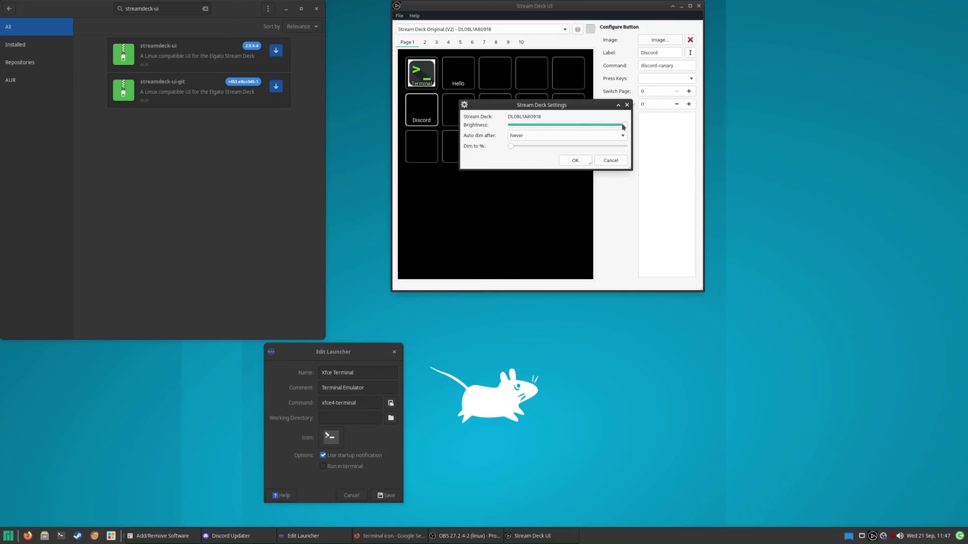
click(627, 105)
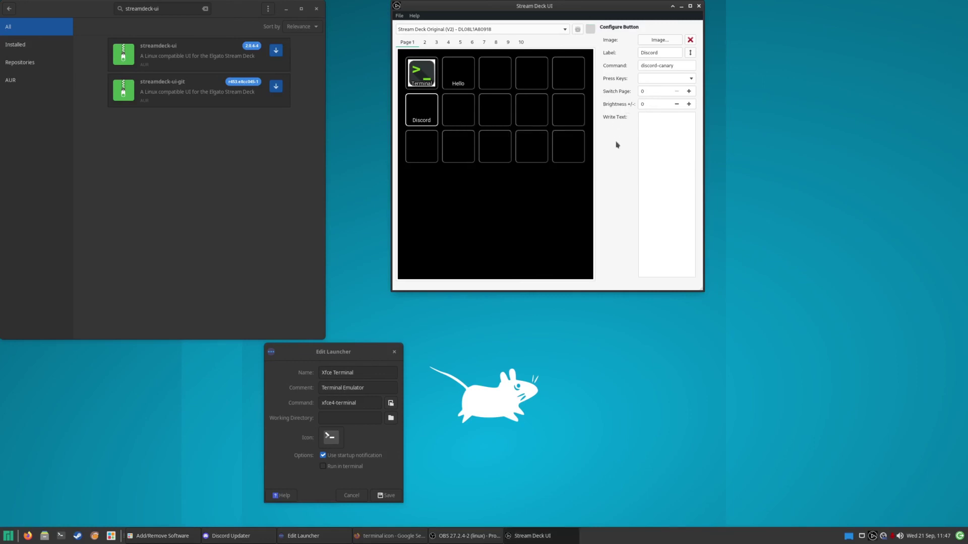
click(578, 29)
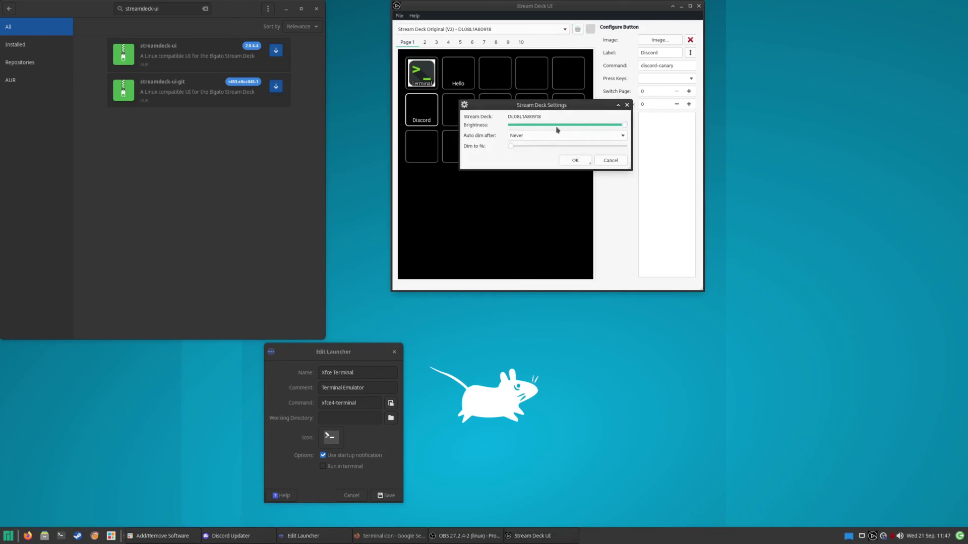
mouse_move(558, 125)
mouse_down()
mouse_move(511, 126)
mouse_move(560, 125)
mouse_up()
click(555, 135)
click(480, 157)
drag(516, 149, 733, 137)
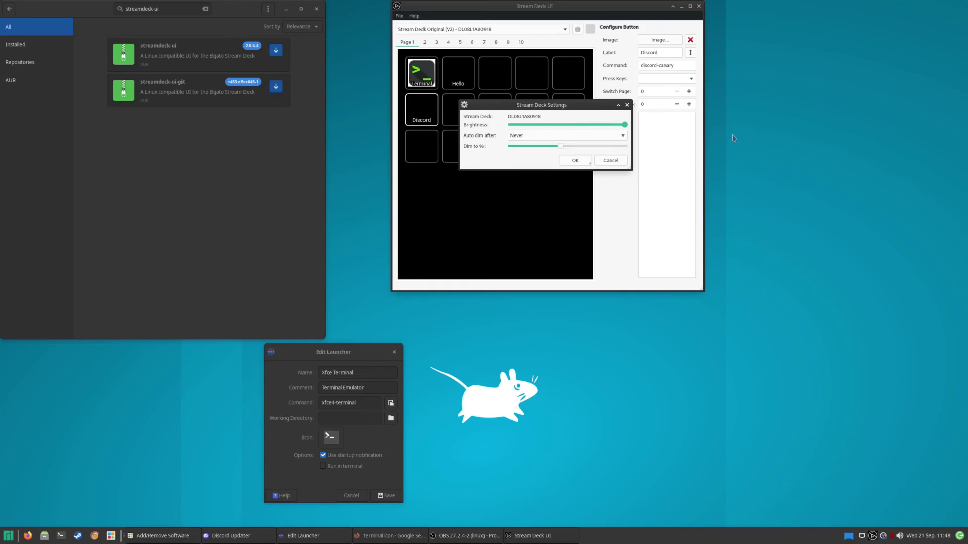
click(560, 136)
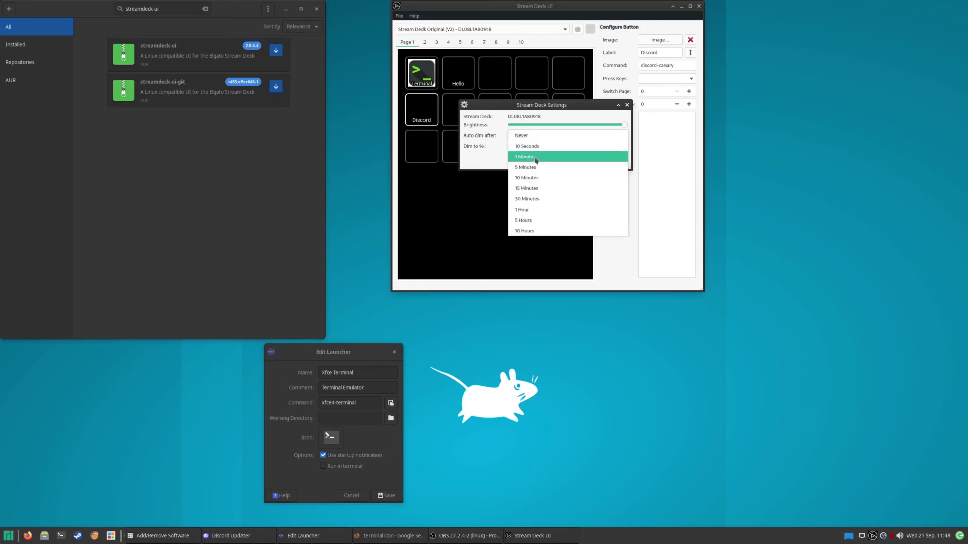
click(534, 157)
drag(623, 126, 539, 147)
- Confirm the deck settings, shift the Stream Deck UI window right, and raise Add/Remove Software
key(Return)
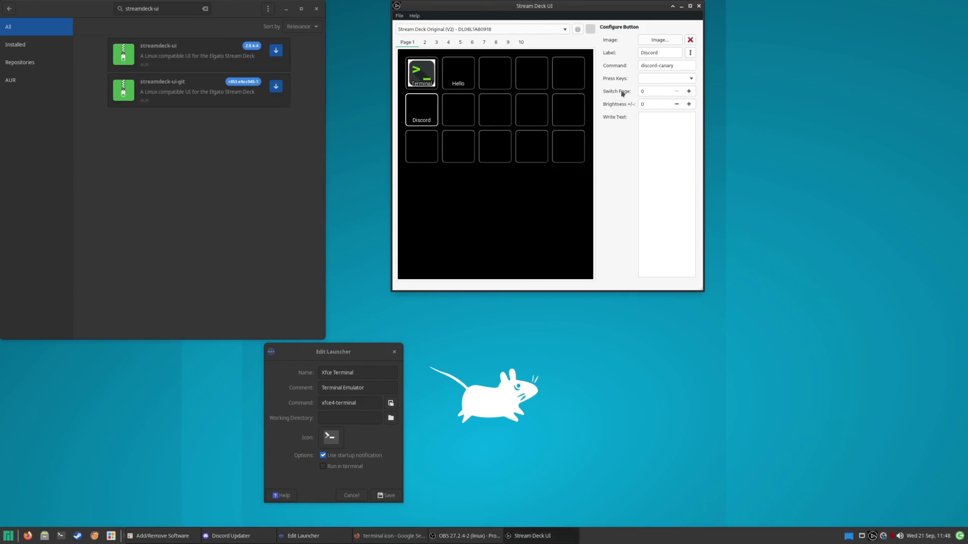
drag(572, 3, 769, 36)
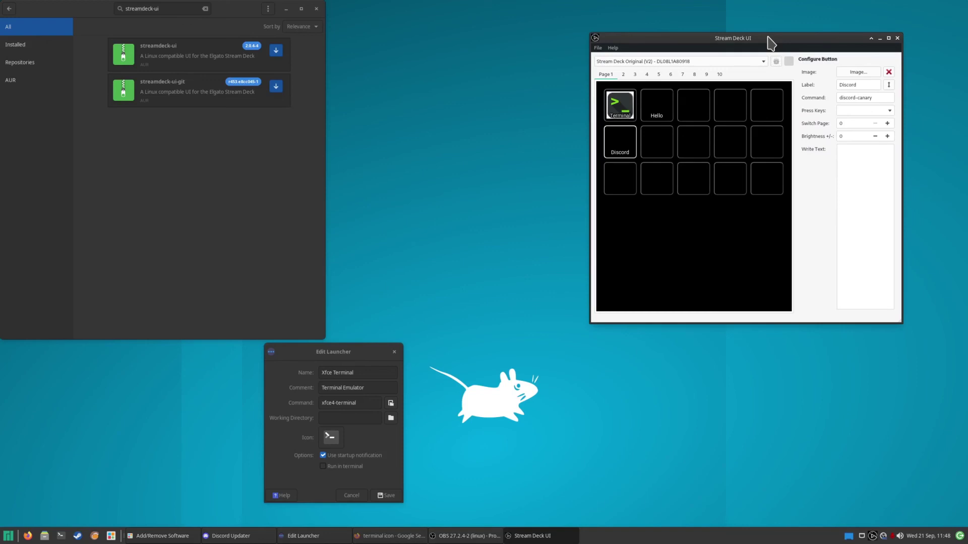
drag(757, 34, 761, 31)
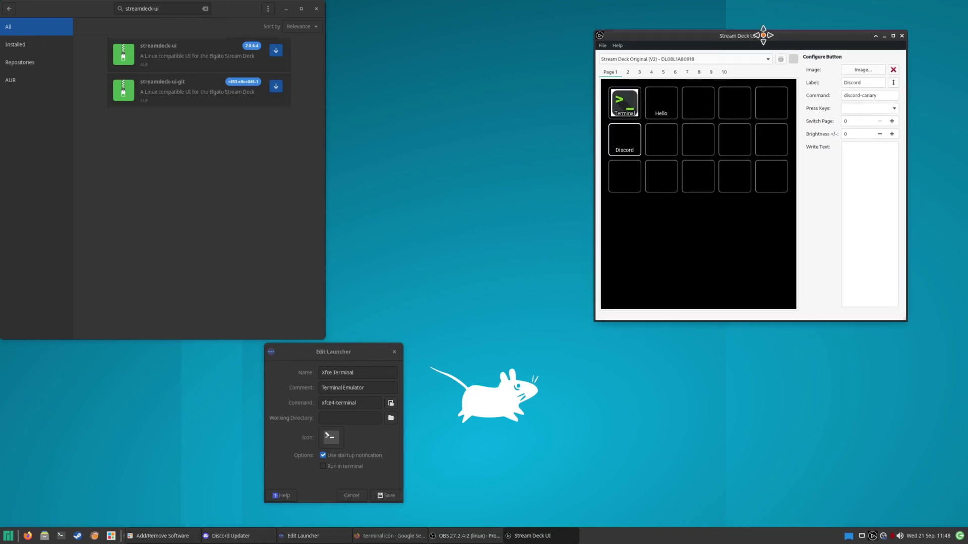
click(175, 207)
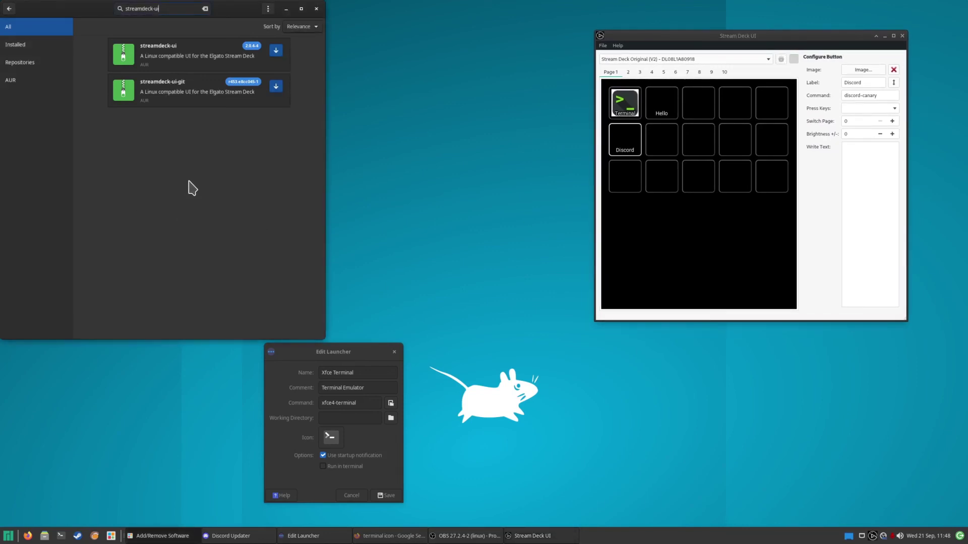